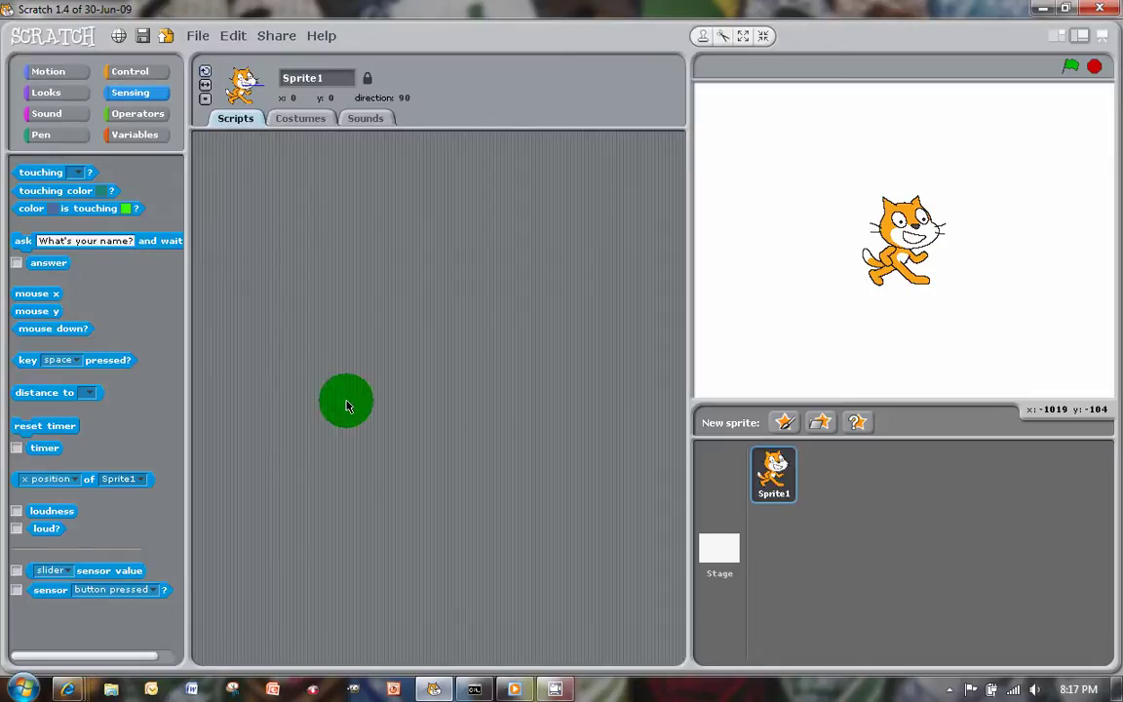
Replace the default cat sprite with a newly painted sprite: a filled red horizontal bar about 120 by 8 pixels.
right_click(777, 477)
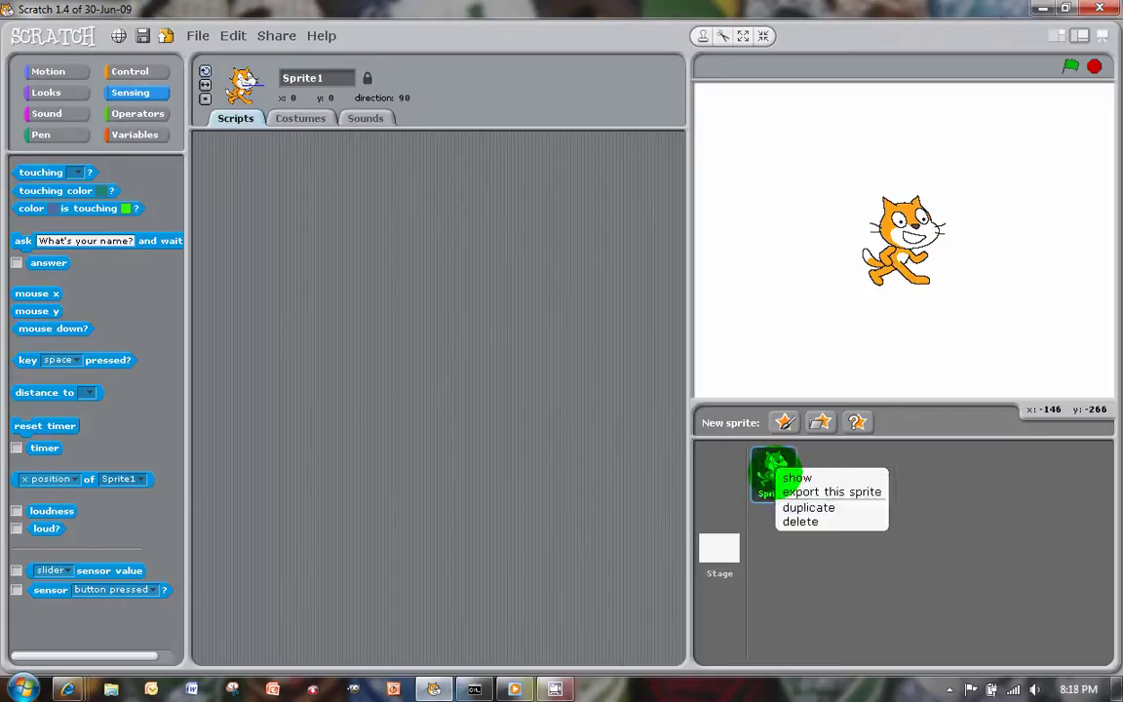
click(798, 524)
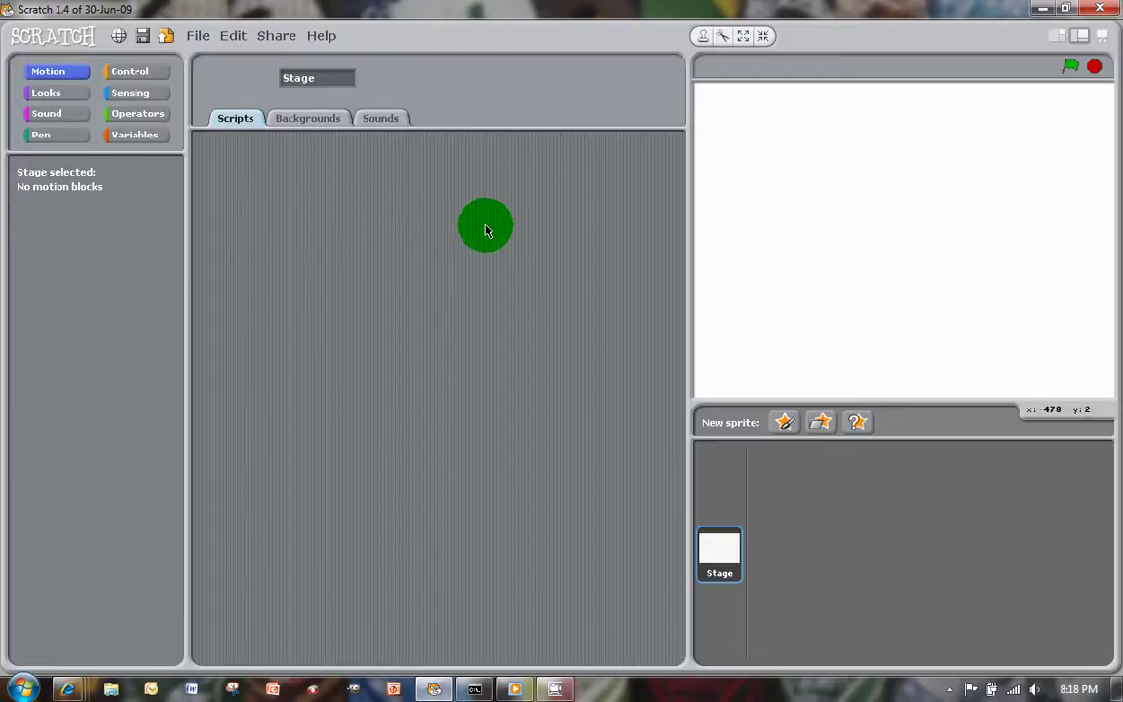
click(784, 421)
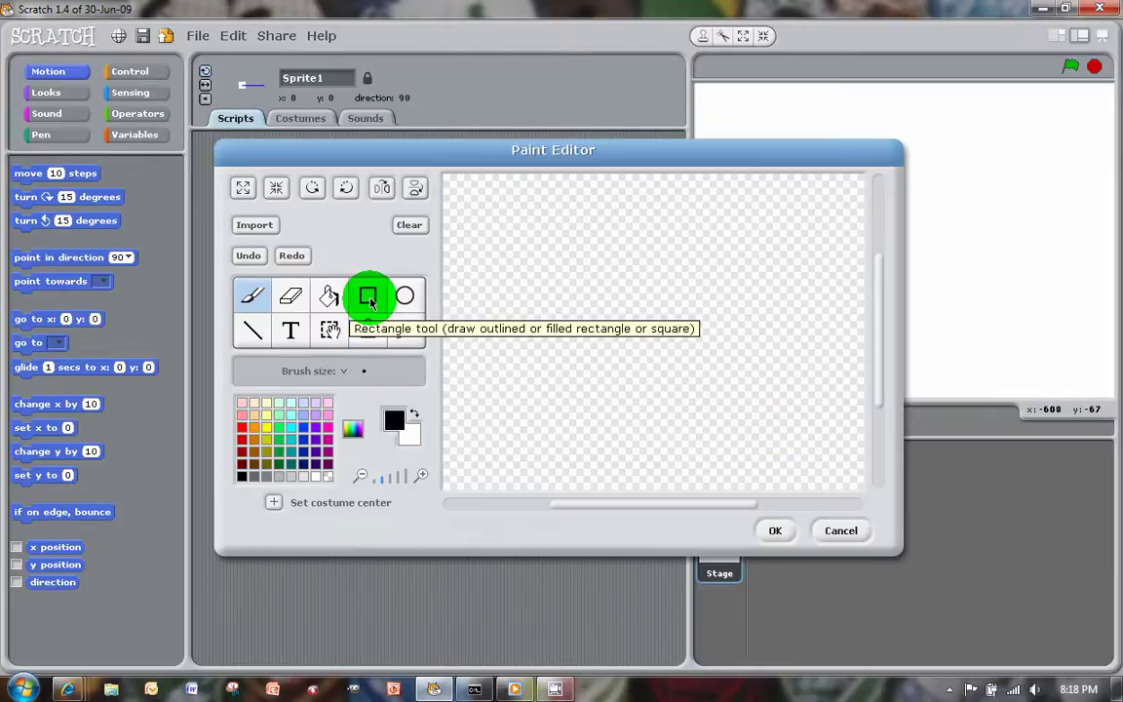
click(370, 302)
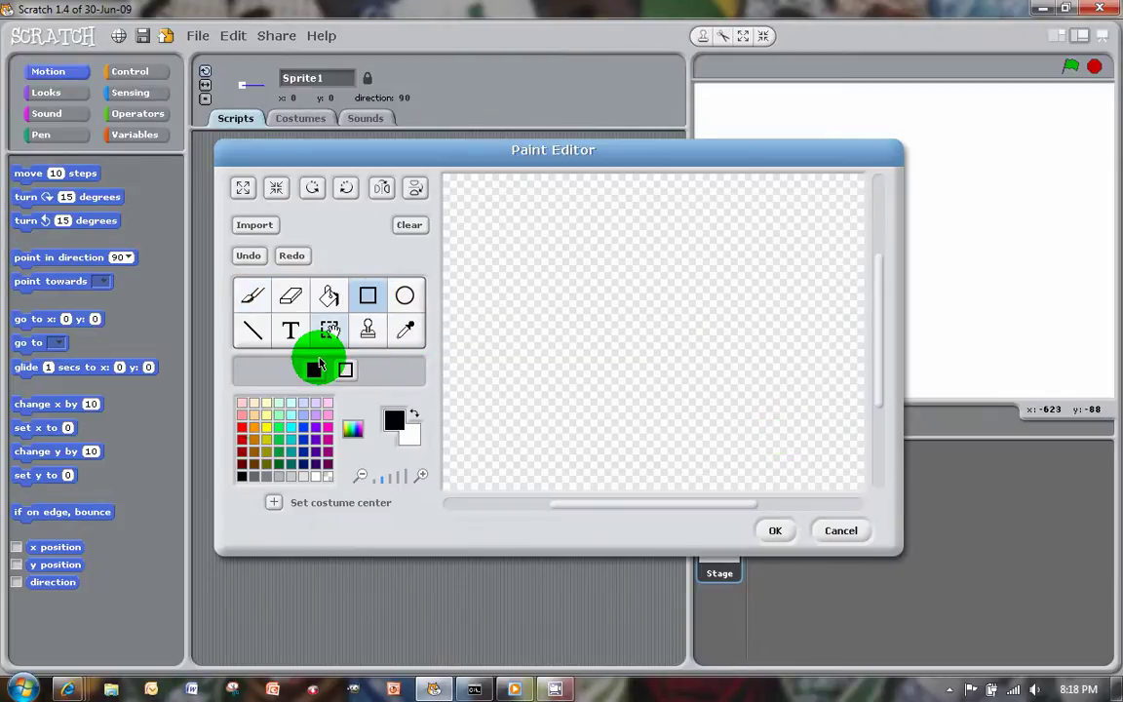
click(241, 427)
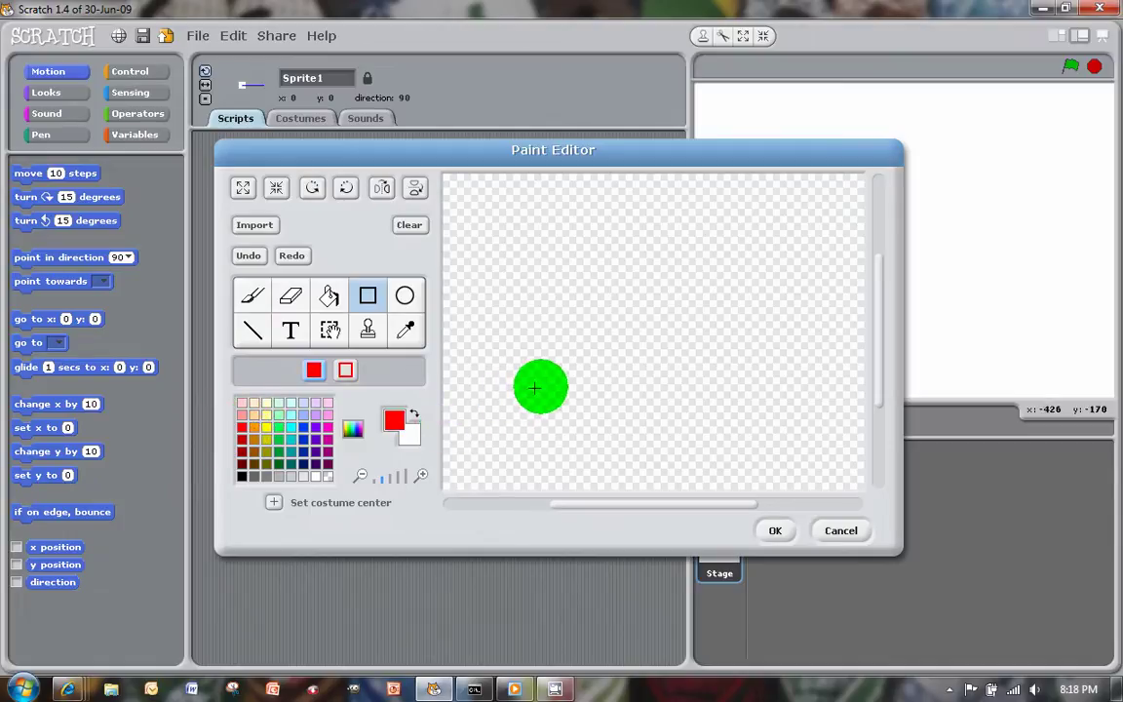
drag(541, 388, 750, 396)
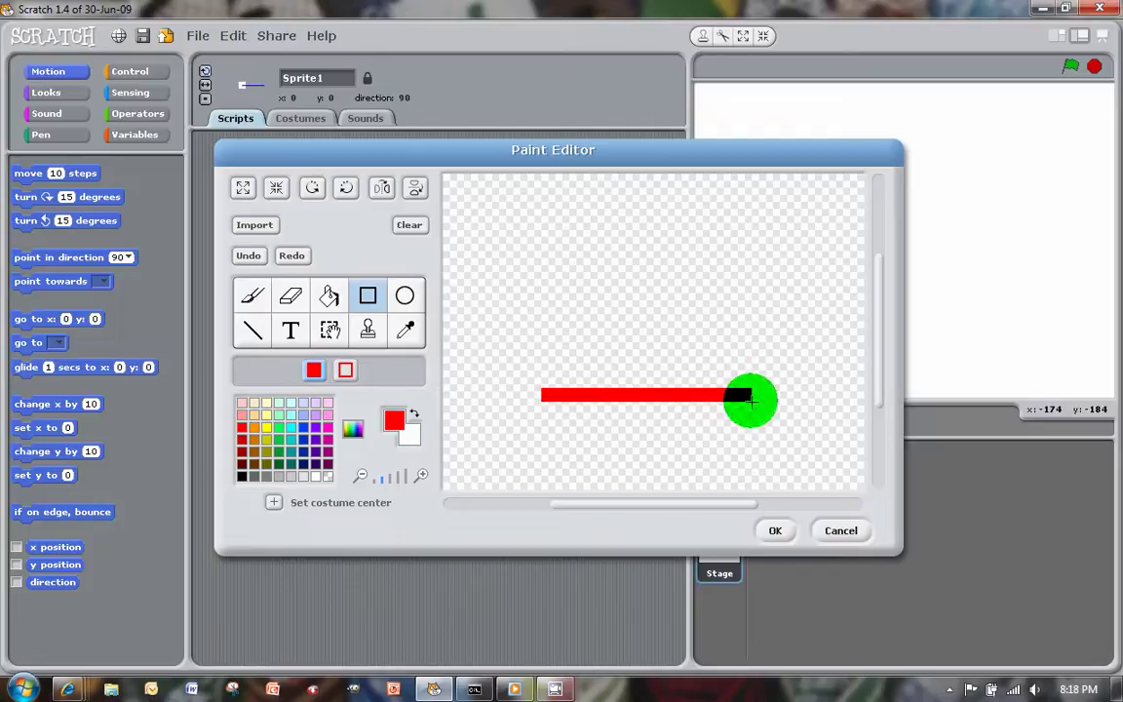
click(772, 531)
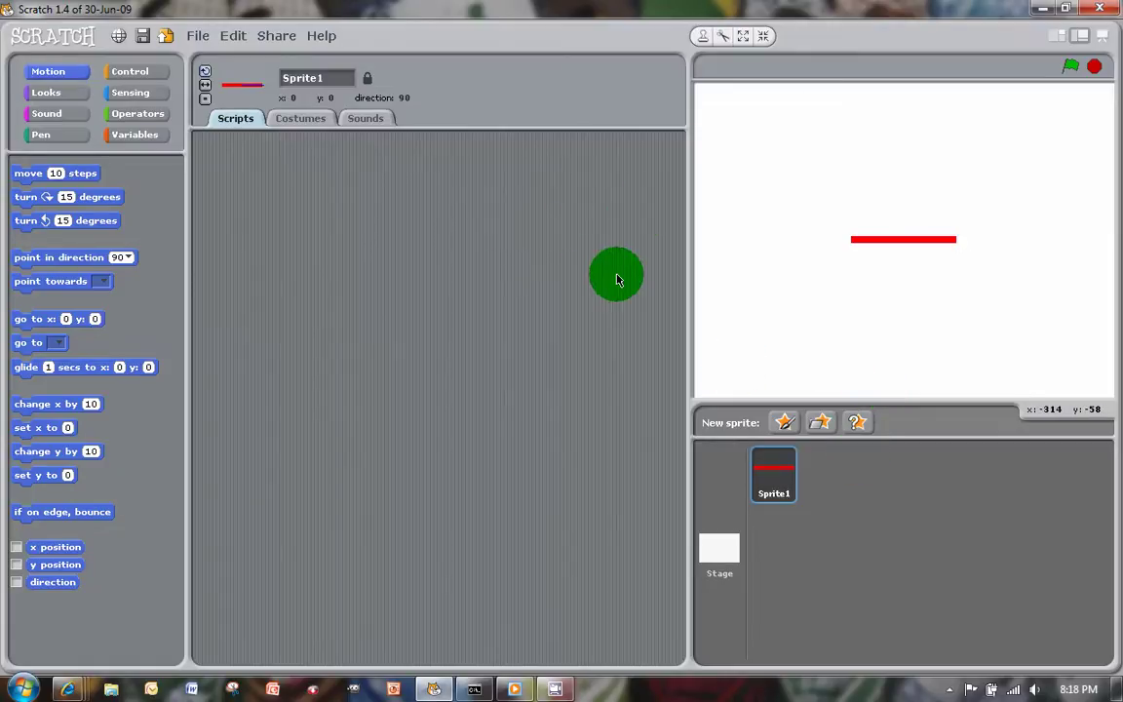
Start painting a new sprite with the Ellipse tool set to a filled shape in dark green.
click(781, 427)
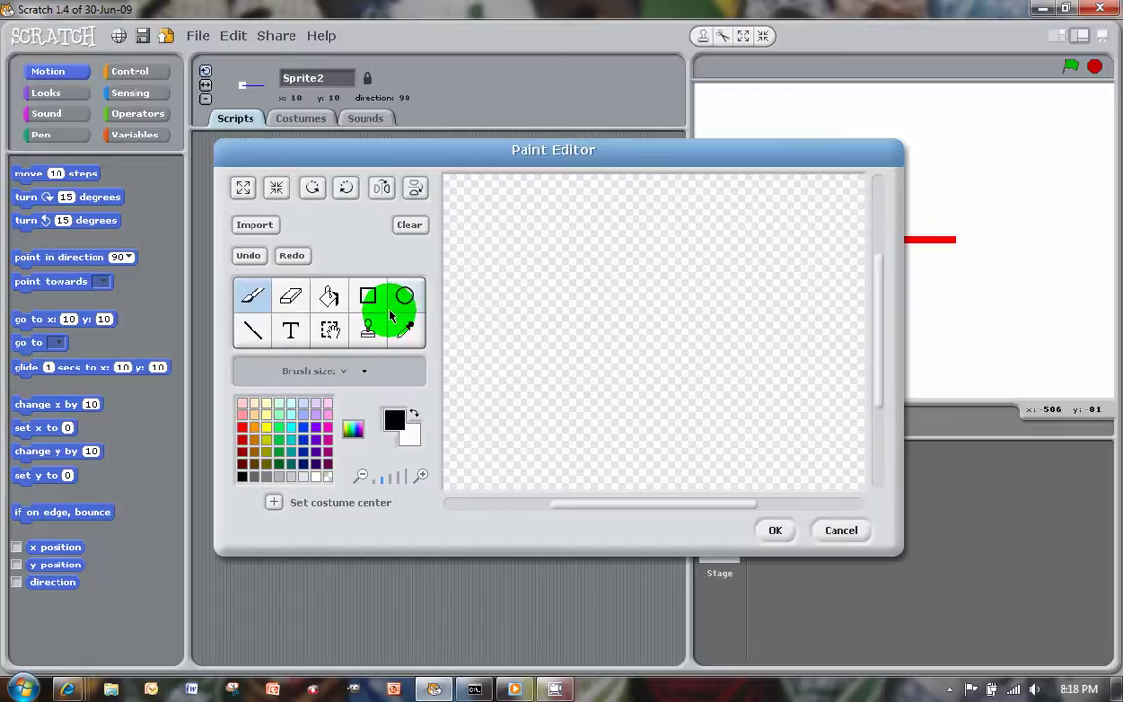
click(404, 296)
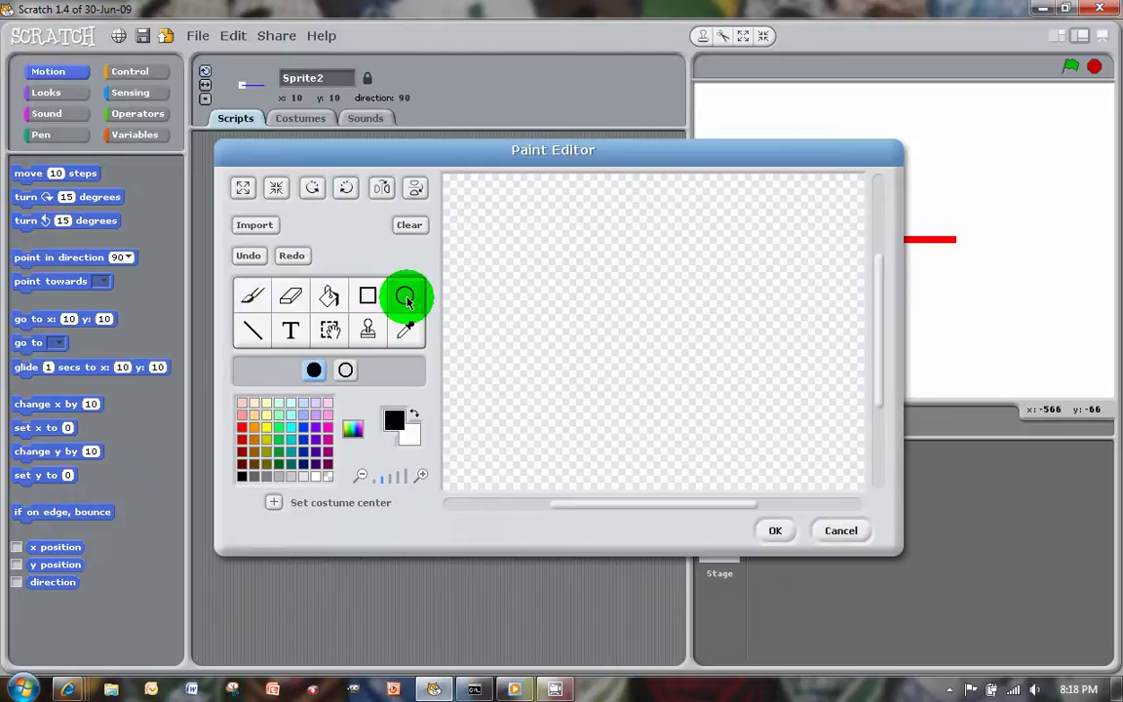
click(278, 450)
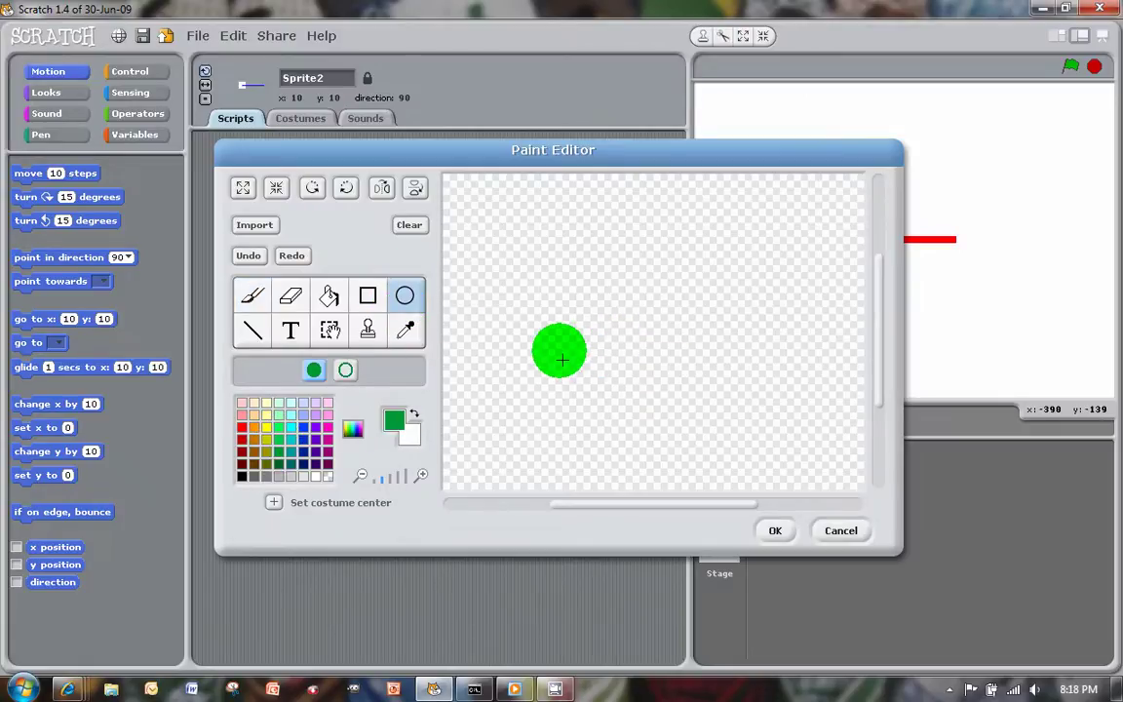
drag(562, 276, 576, 293)
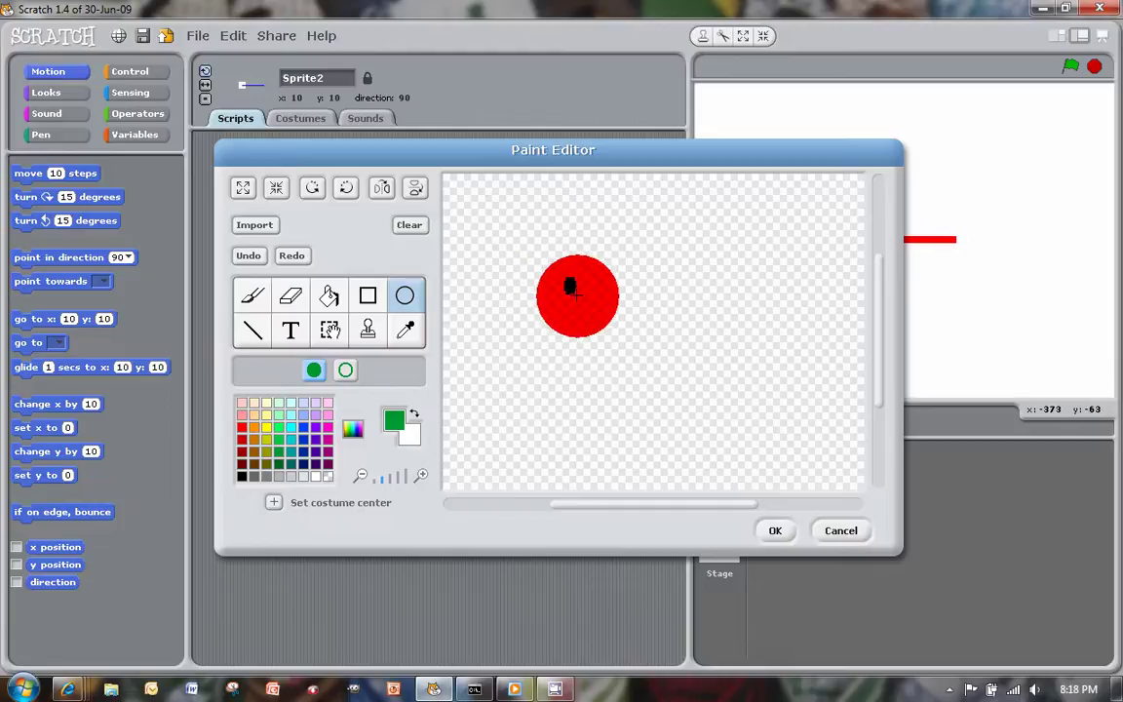
drag(576, 296, 585, 322)
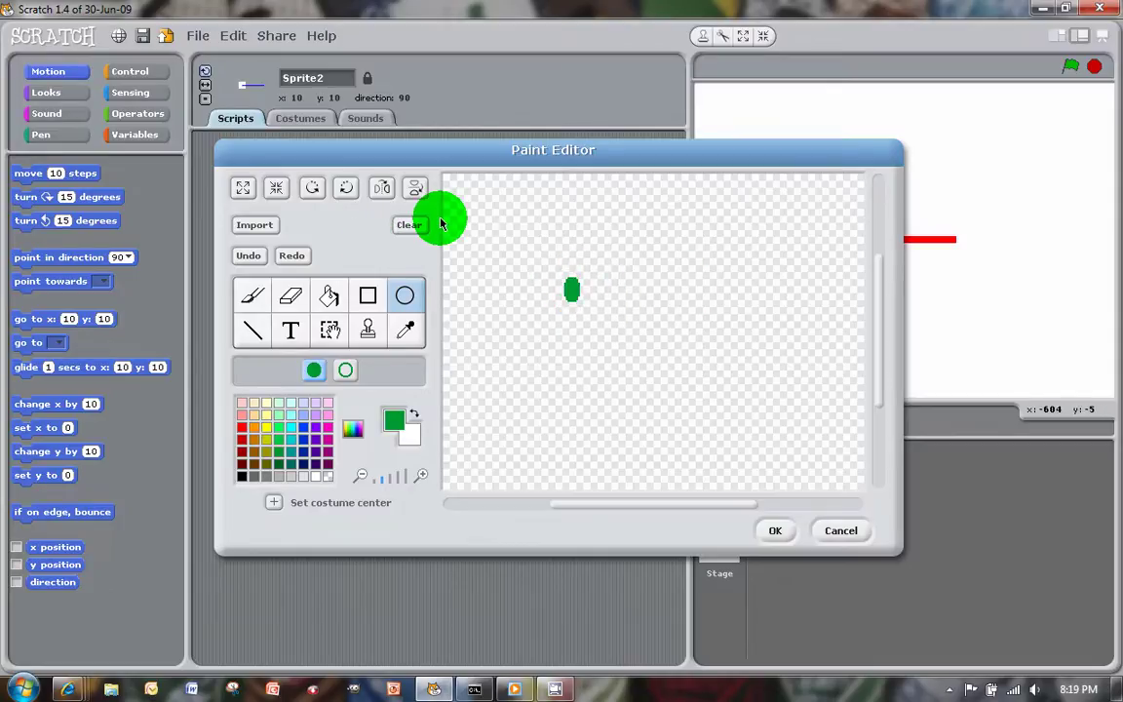
click(409, 226)
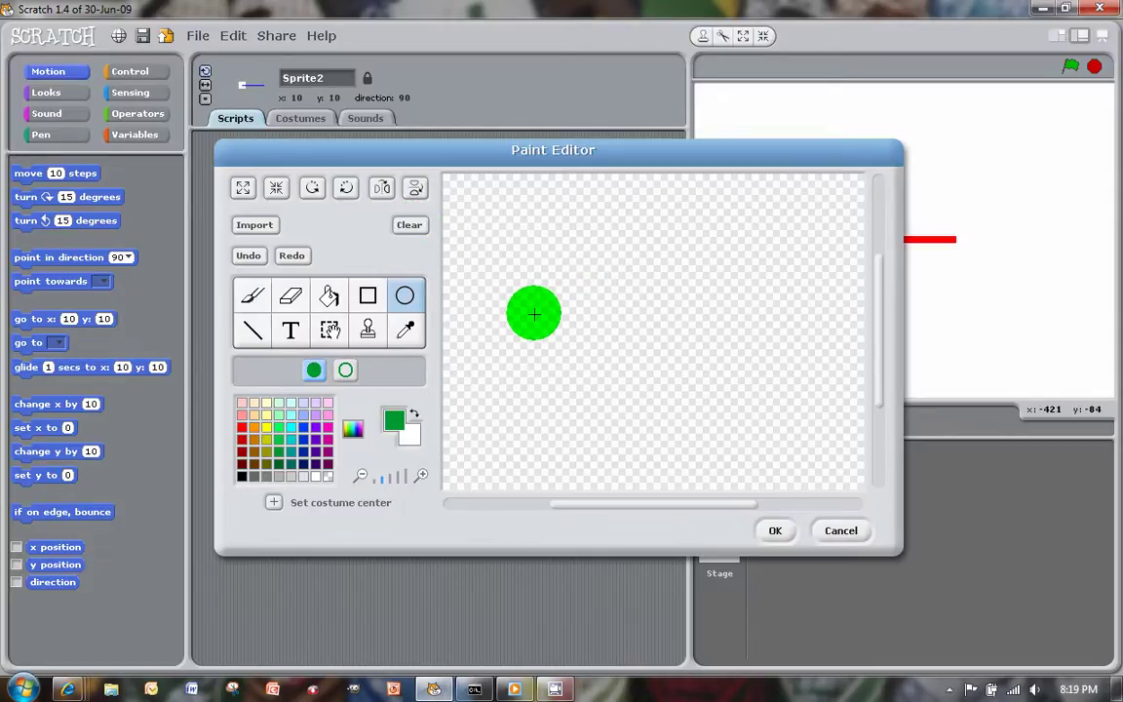
Draw a small filled green circle as the ball sprite and place it at about x -32, y 104, with the red bar lowered beneath it.
mouse_move(536, 259)
mouse_down()
mouse_move(619, 356)
mouse_move(563, 259)
mouse_move(552, 276)
mouse_up()
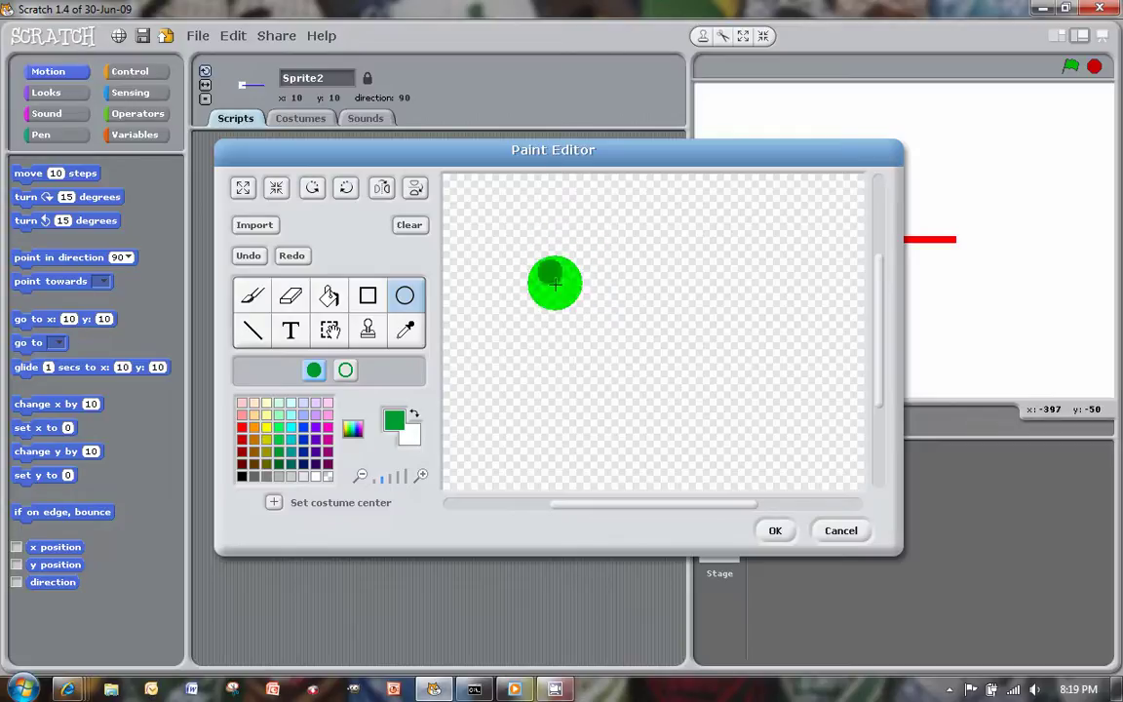
click(775, 531)
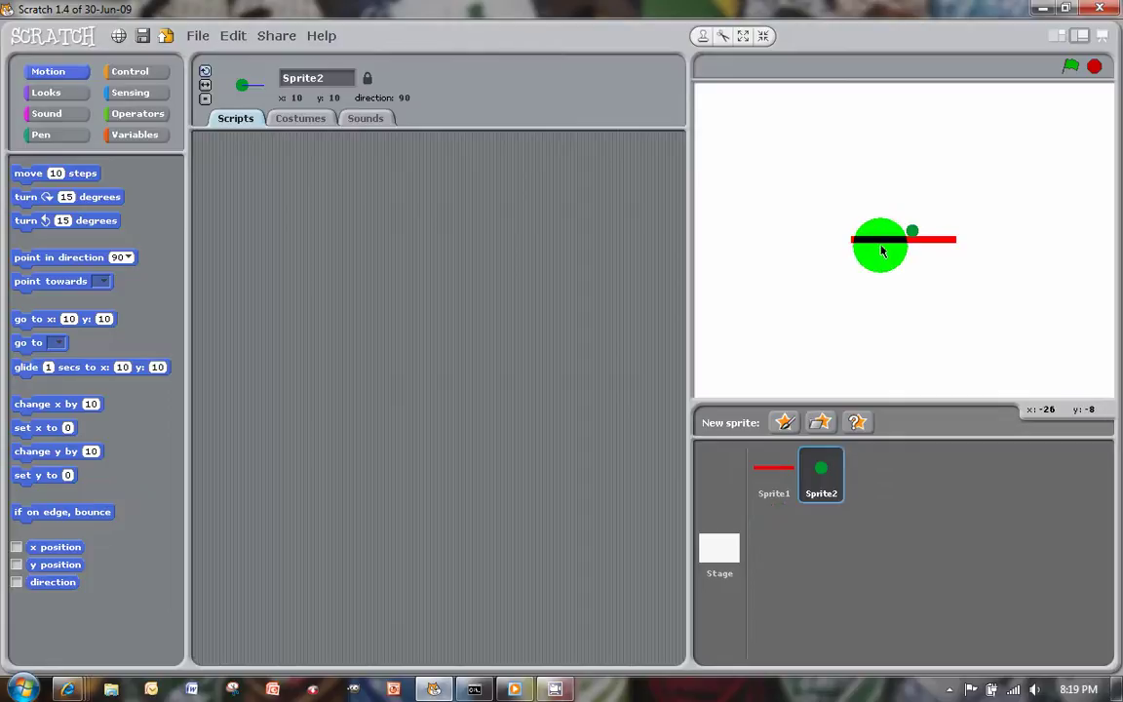
drag(875, 246, 856, 347)
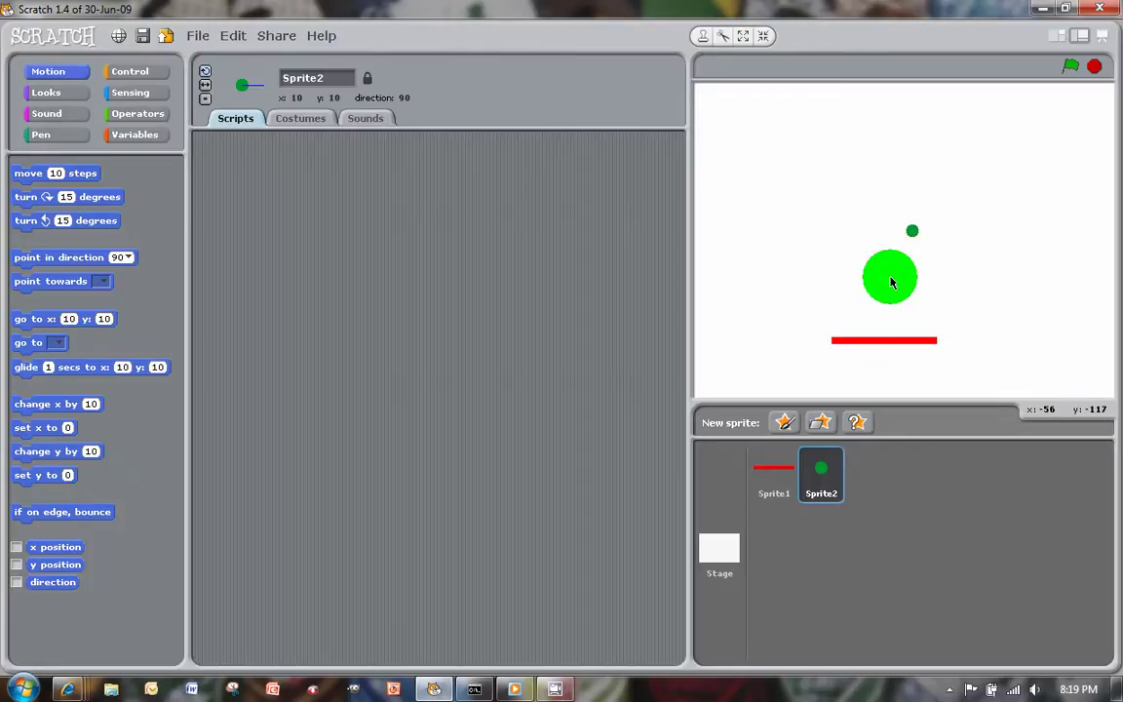
drag(912, 231, 875, 148)
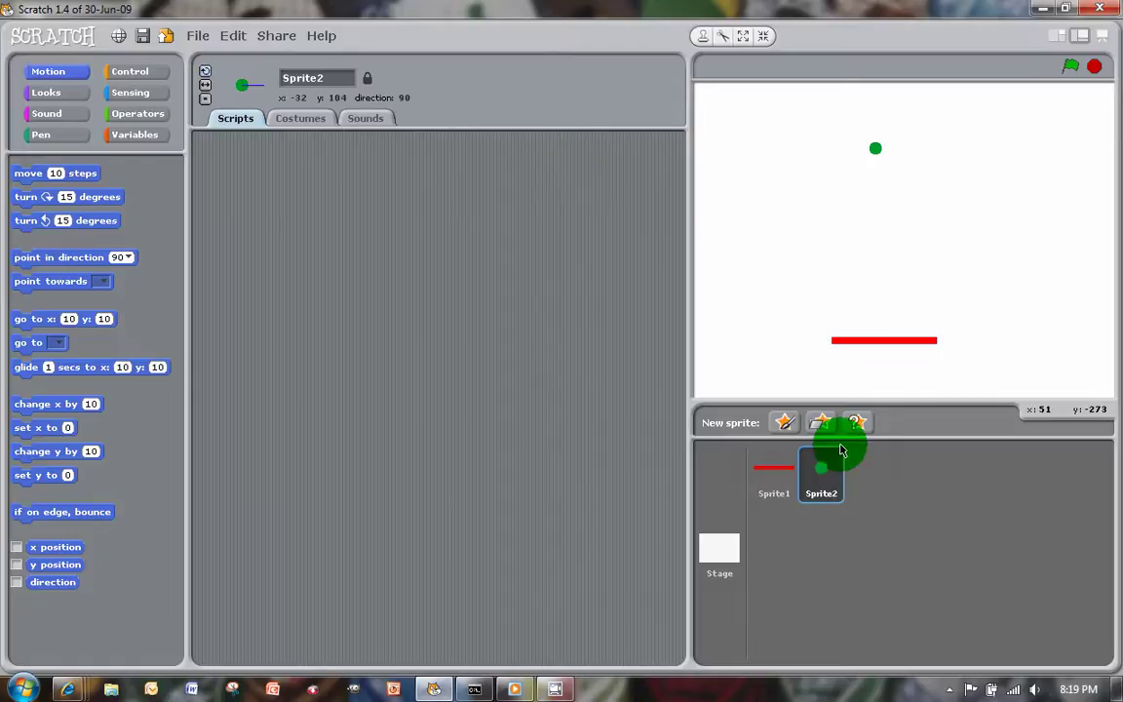
Paint a new sprite with a filled dark blue horizontal bar about 479 by 7 pixels, spanning the stage's full width.
click(786, 424)
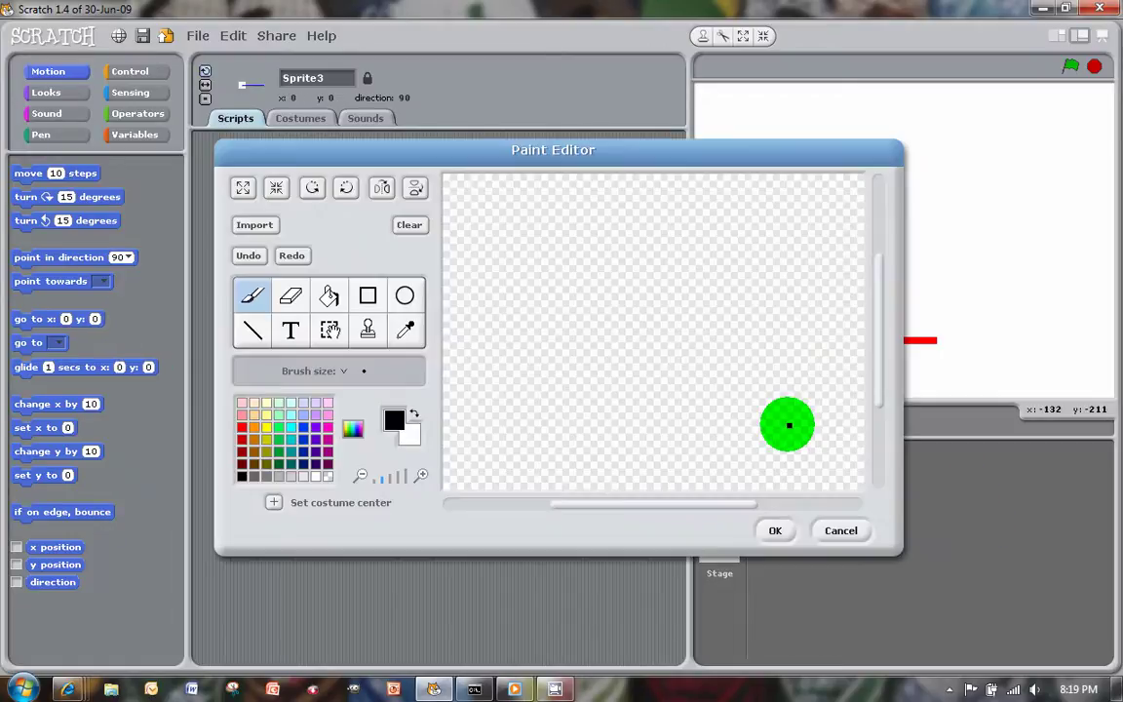
click(297, 451)
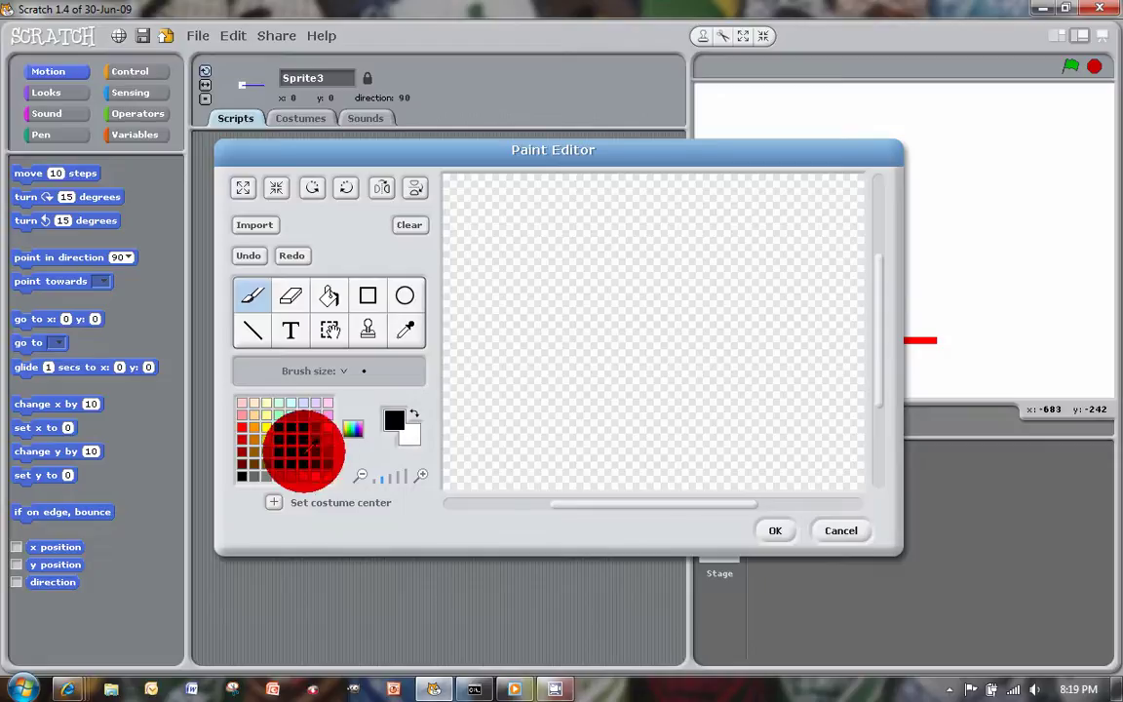
click(368, 297)
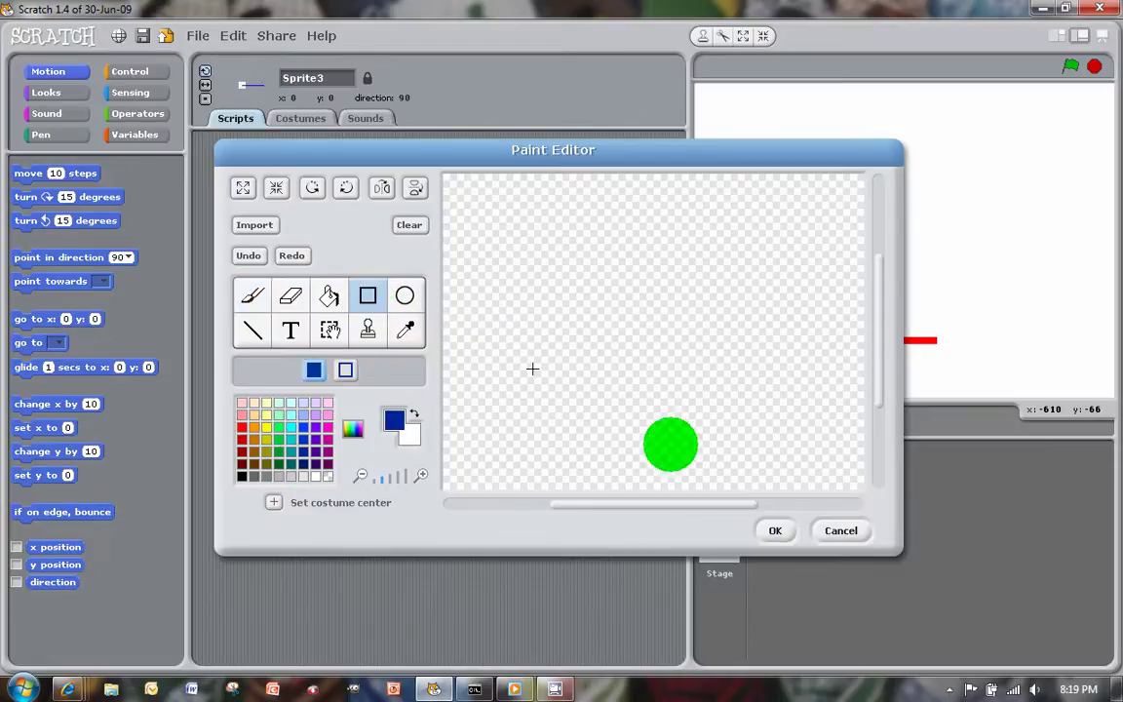
click(778, 532)
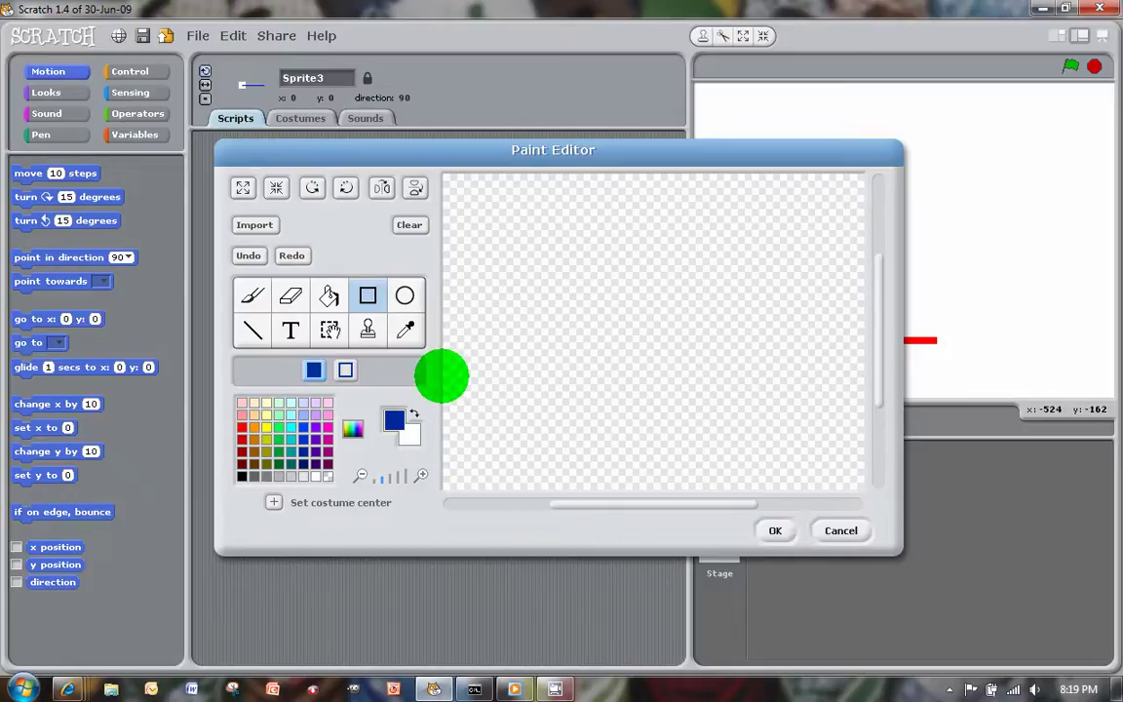
click(444, 376)
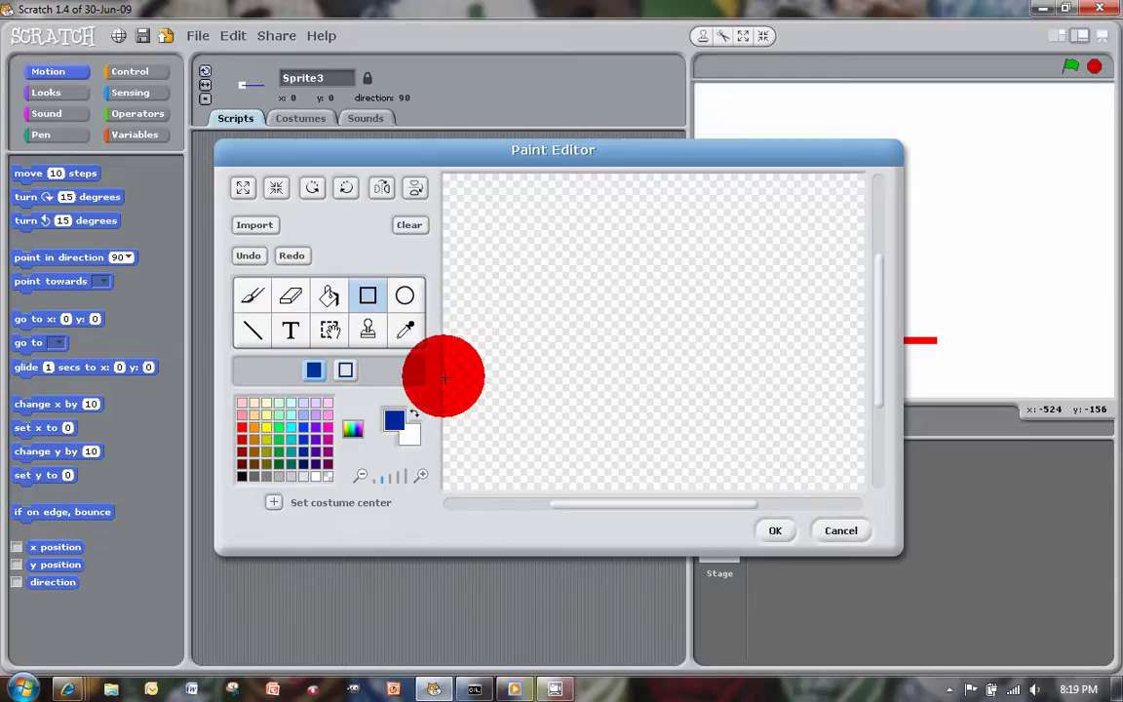
drag(444, 376, 868, 388)
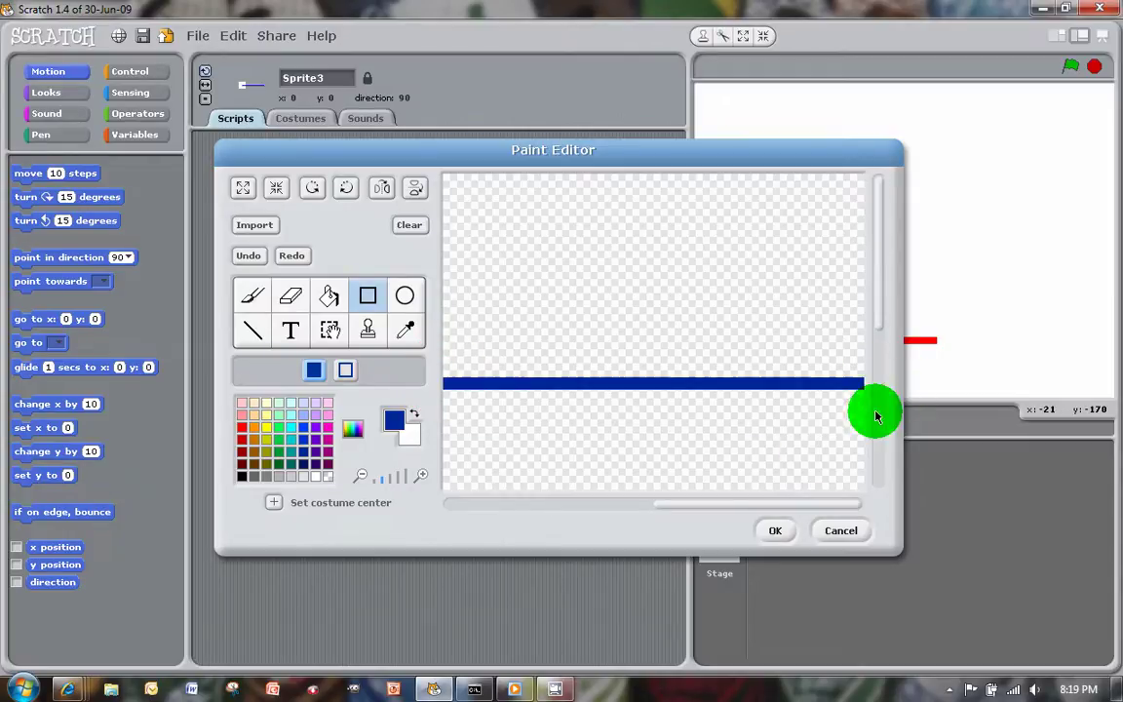
click(776, 534)
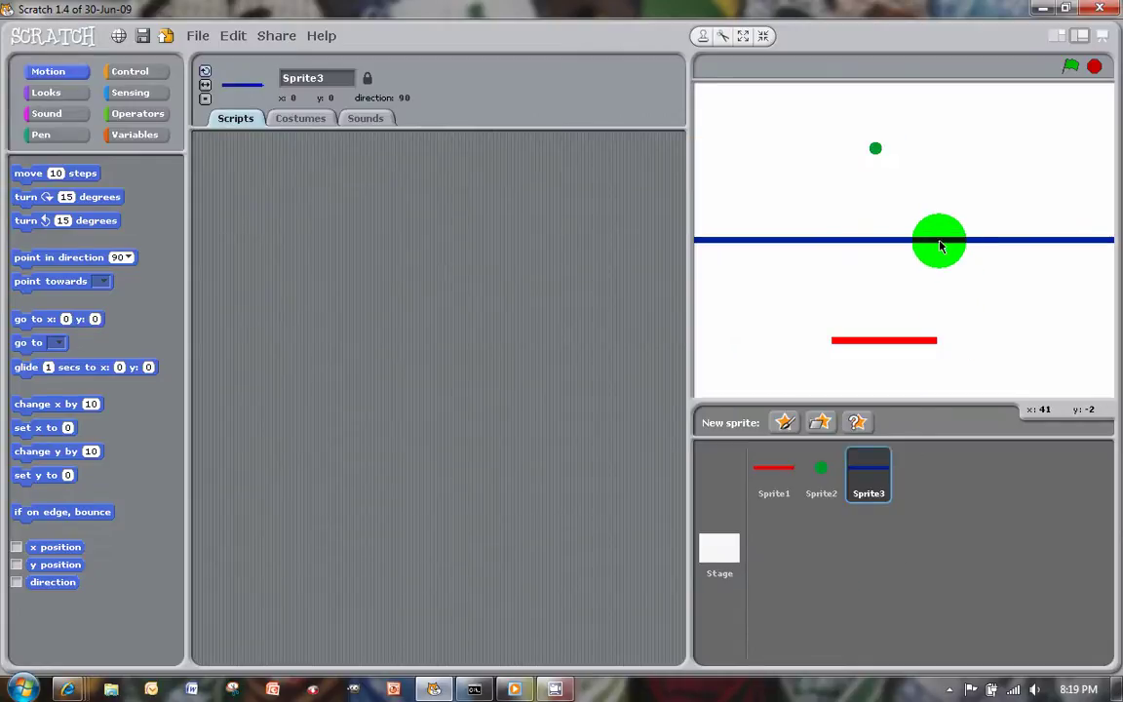
Place the blue bar along the stage's bottom edge at about x 1, y -175, and raise the red bar to about x -55, y -34.
drag(941, 247, 942, 400)
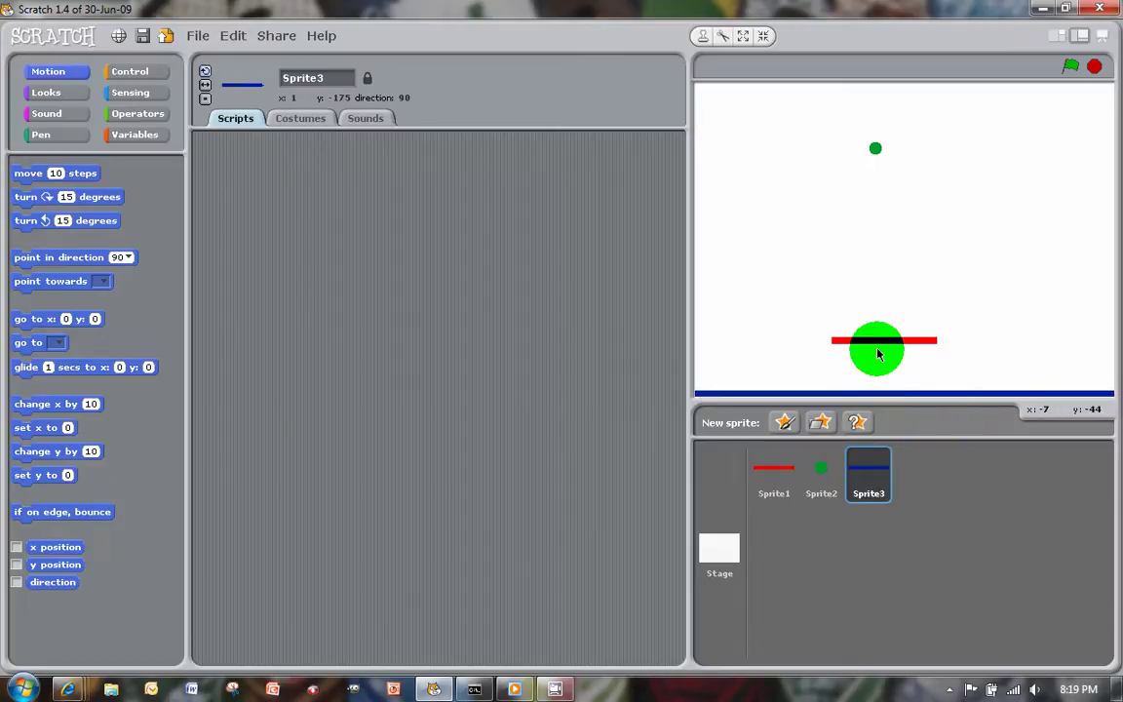
drag(887, 346, 856, 268)
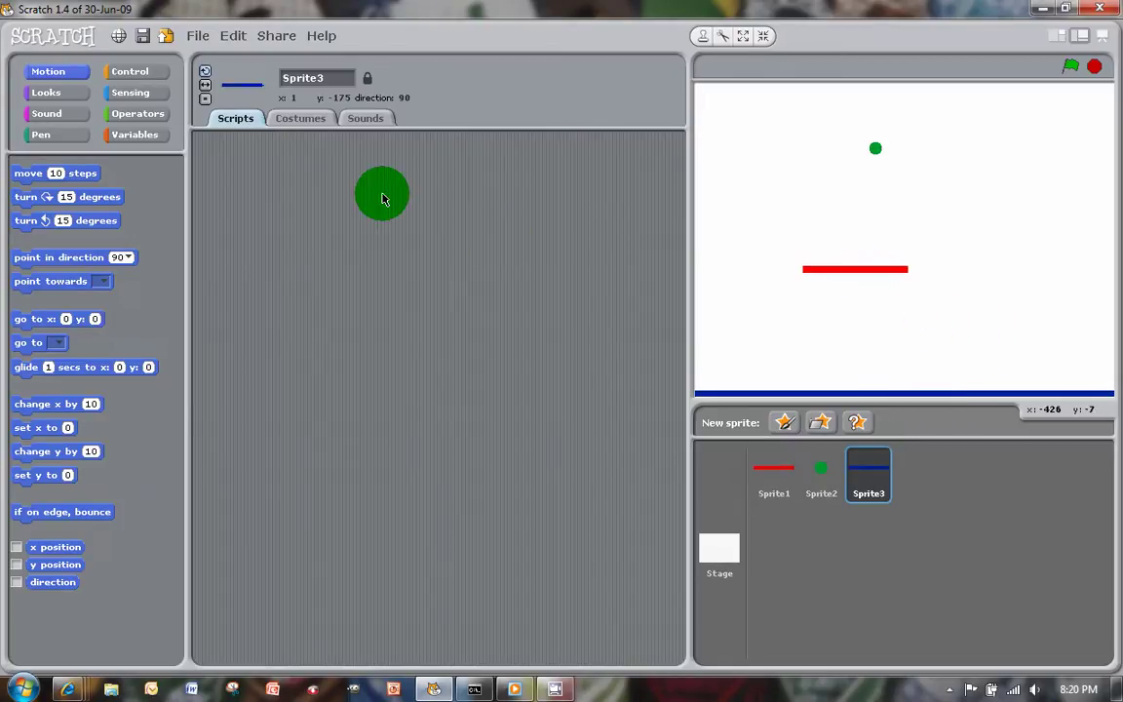
click(306, 131)
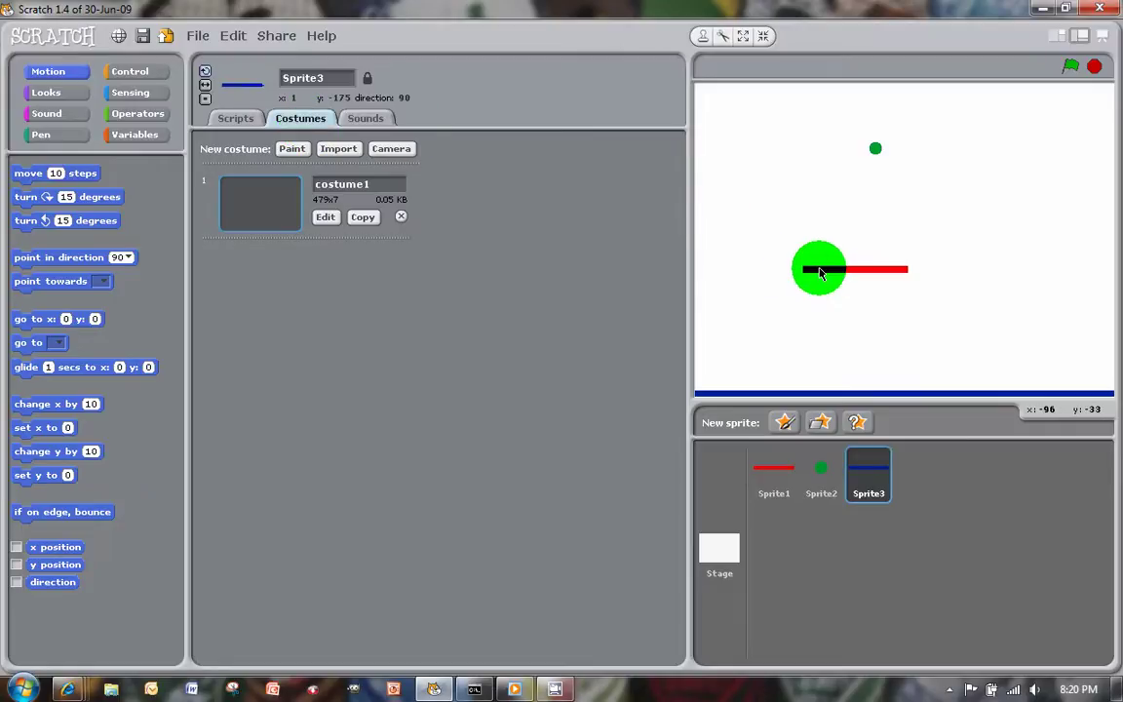
click(240, 114)
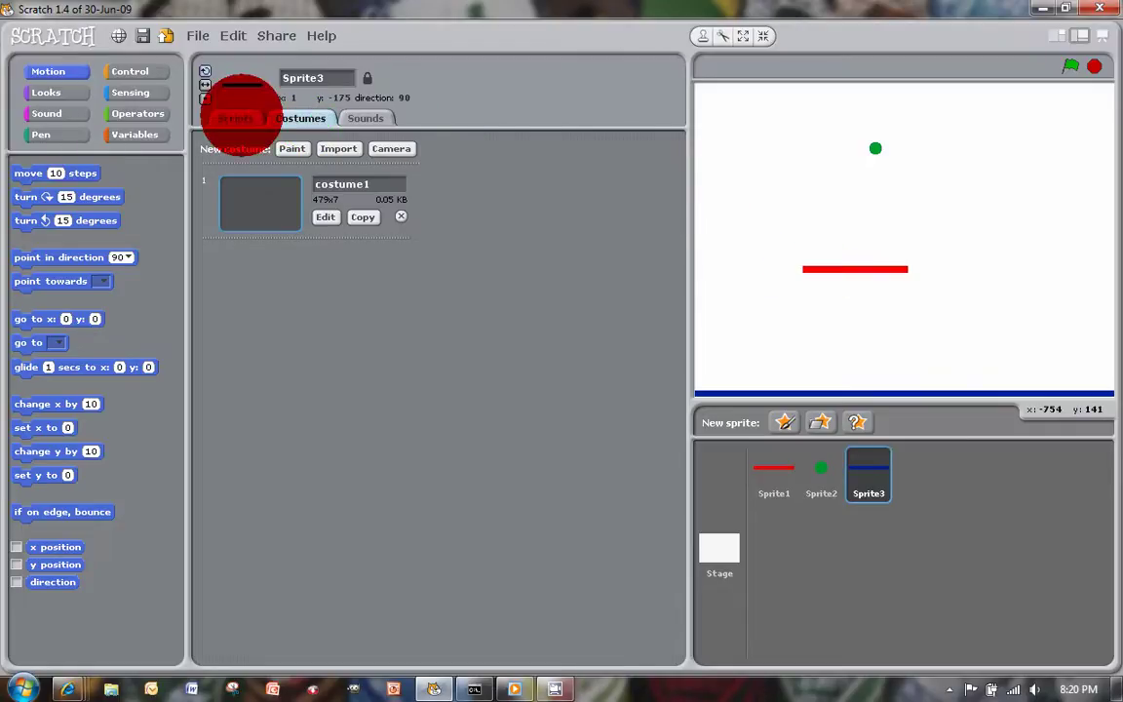
Shorten the red bar's costume to about 60 by 8 pixels by erasing both of its ends.
click(765, 481)
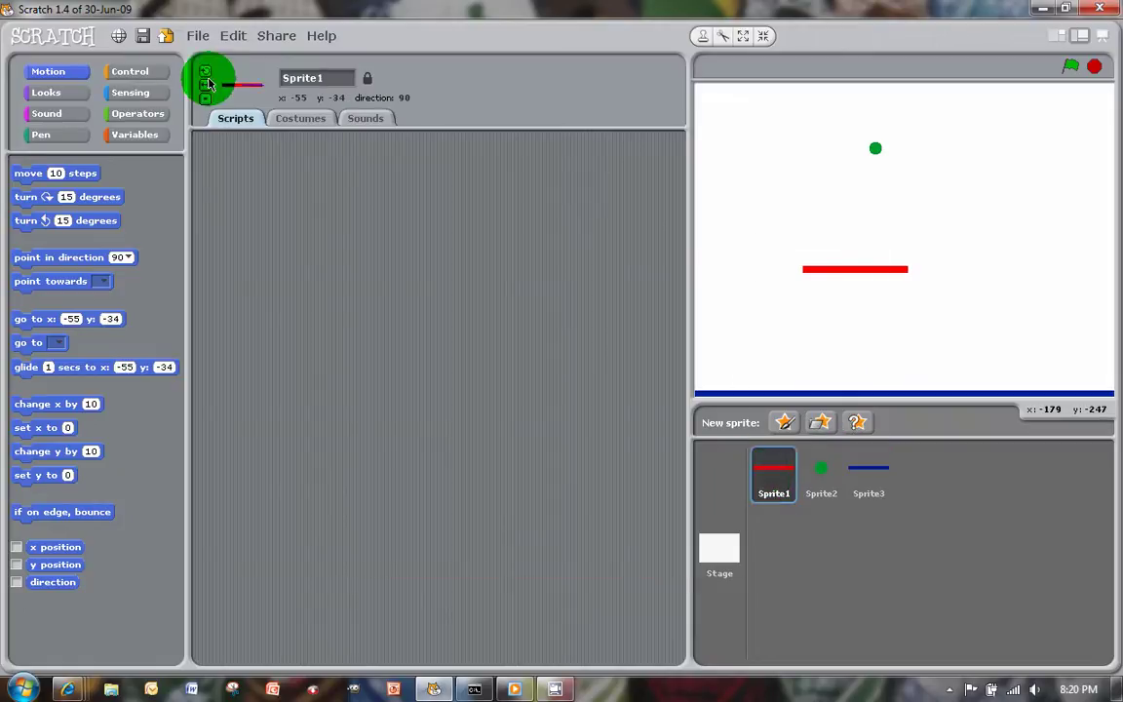
click(292, 120)
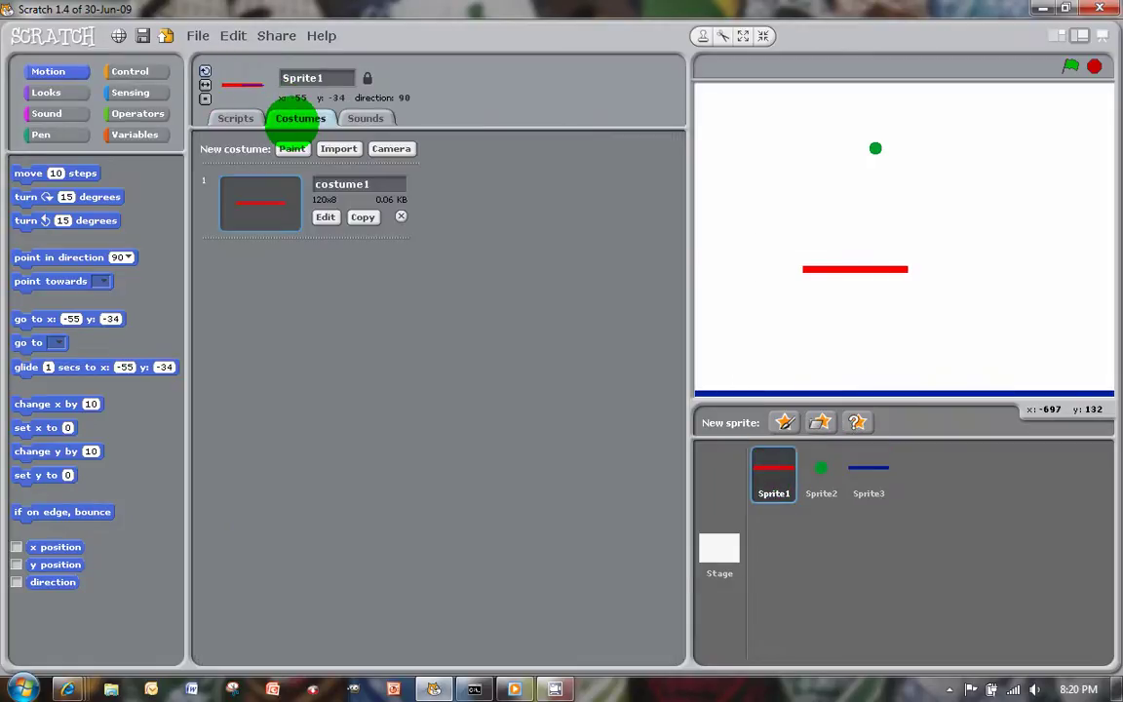
click(257, 204)
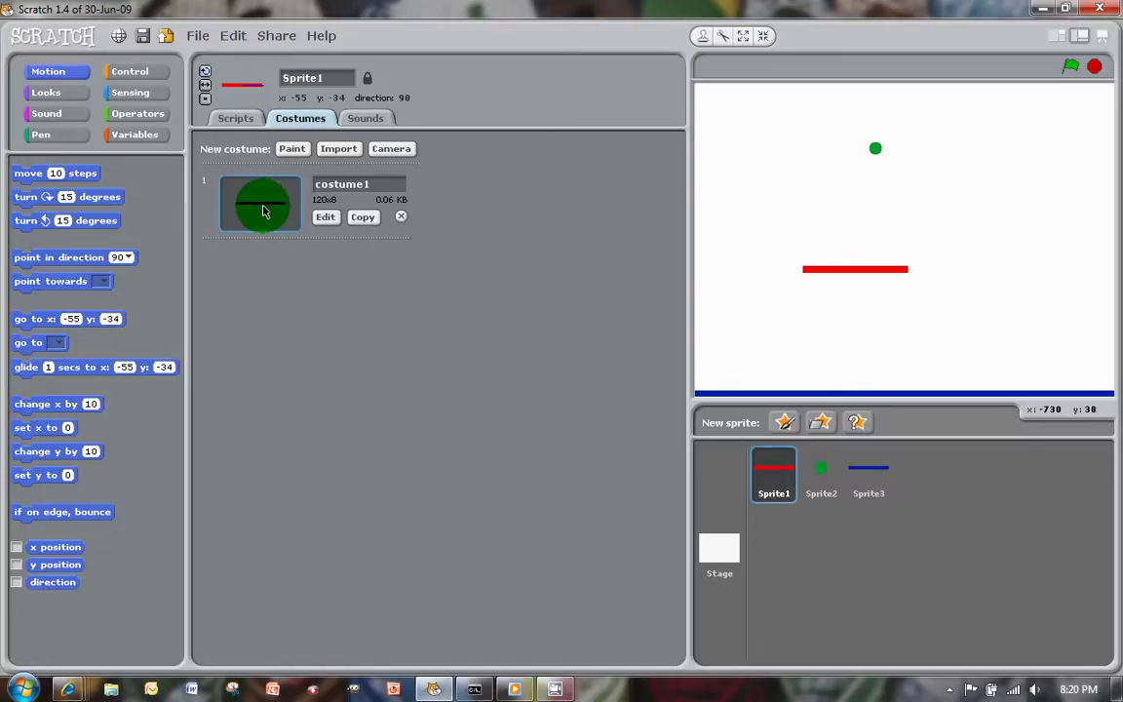
double_click(261, 212)
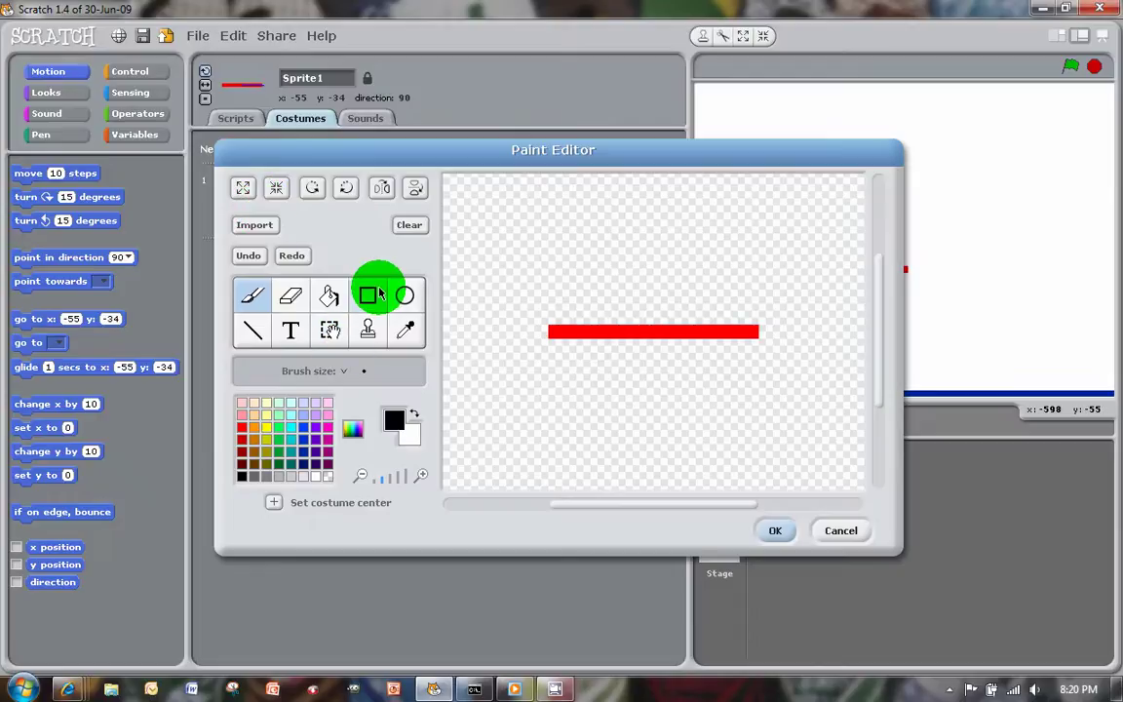
click(291, 296)
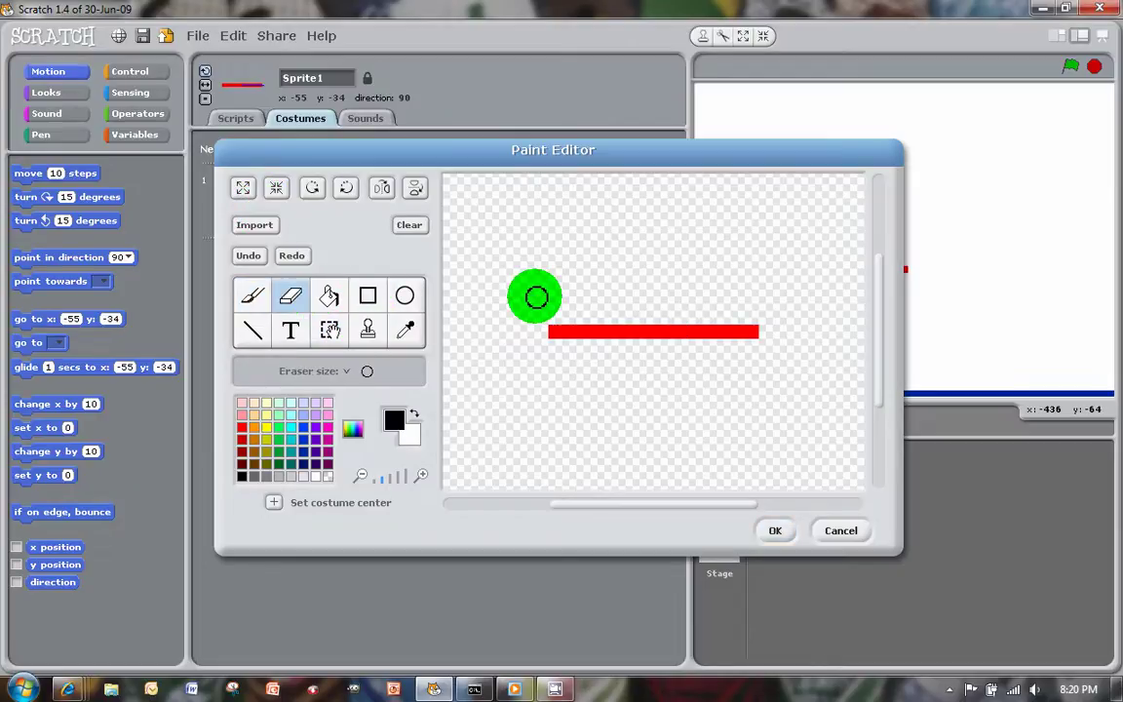
mouse_move(546, 314)
mouse_down()
mouse_move(555, 327)
mouse_move(570, 258)
mouse_move(579, 388)
mouse_move(585, 303)
mouse_up()
mouse_move(709, 295)
mouse_down()
mouse_move(704, 370)
mouse_move(727, 299)
mouse_move(745, 366)
mouse_move(762, 321)
mouse_up()
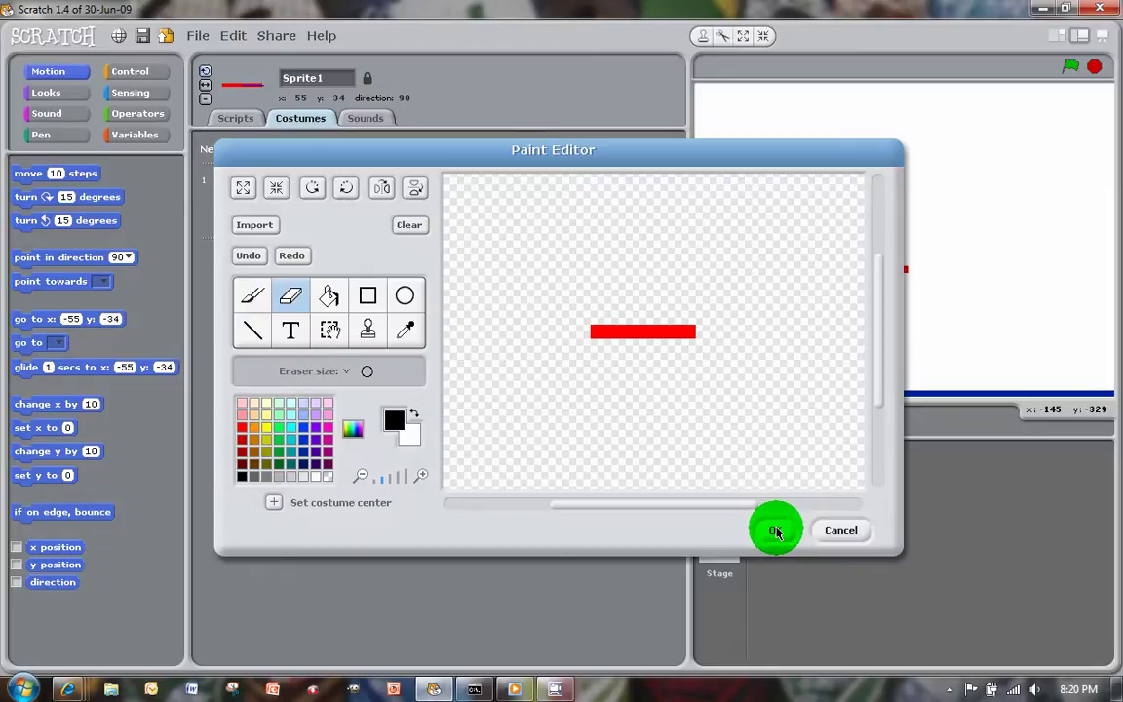
Fill the shortened bar with orange and back to solid red, and apply the costume edit.
click(254, 426)
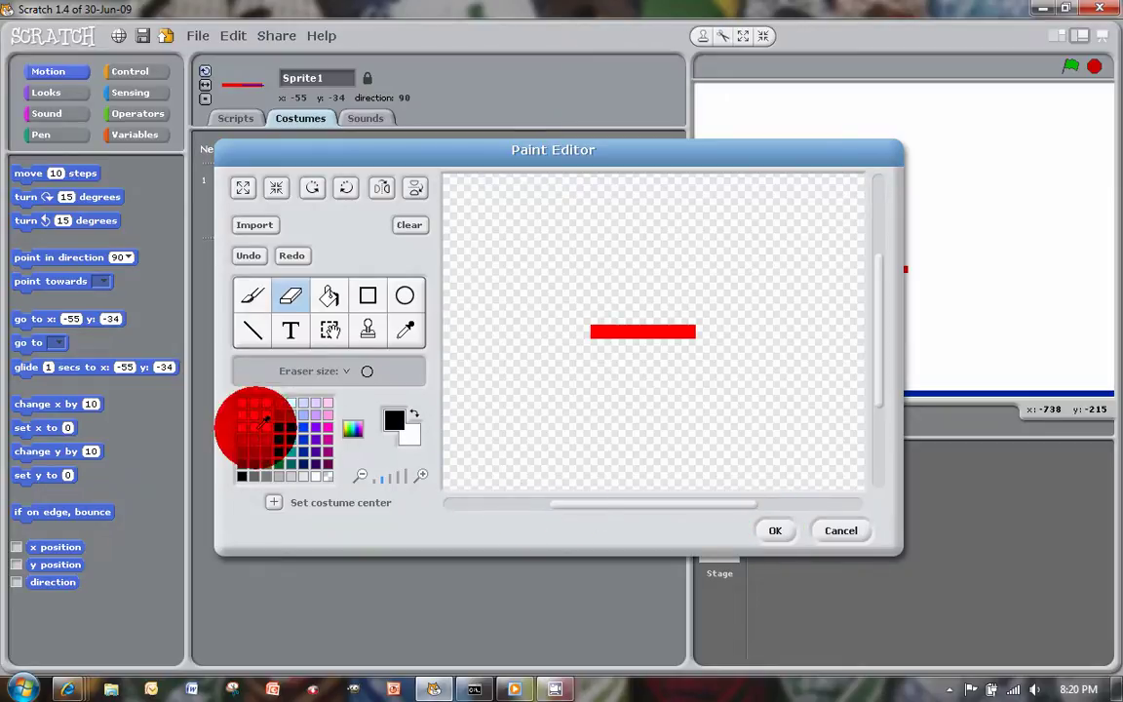
click(334, 296)
click(603, 329)
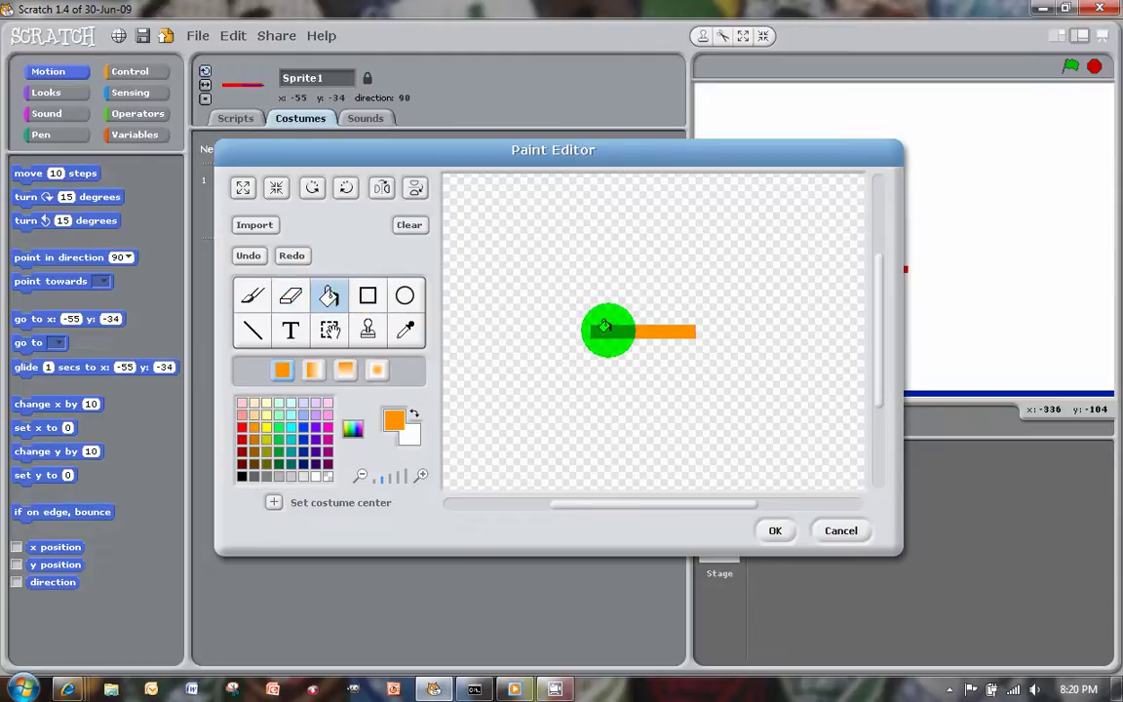
click(243, 425)
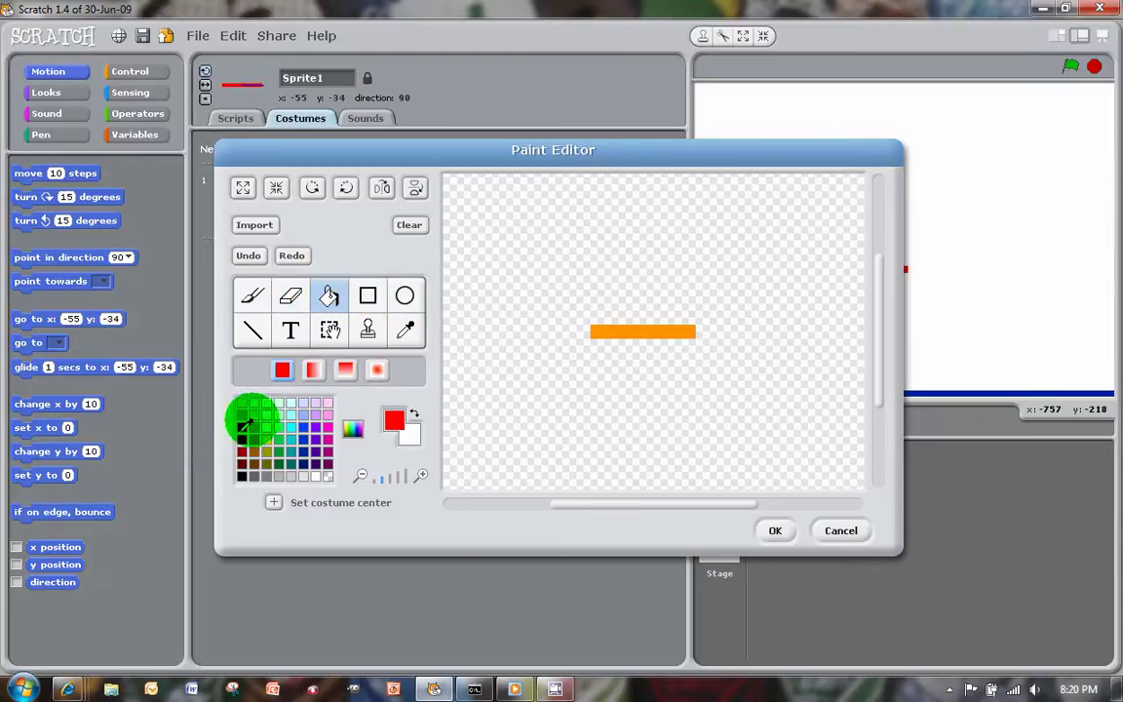
click(597, 325)
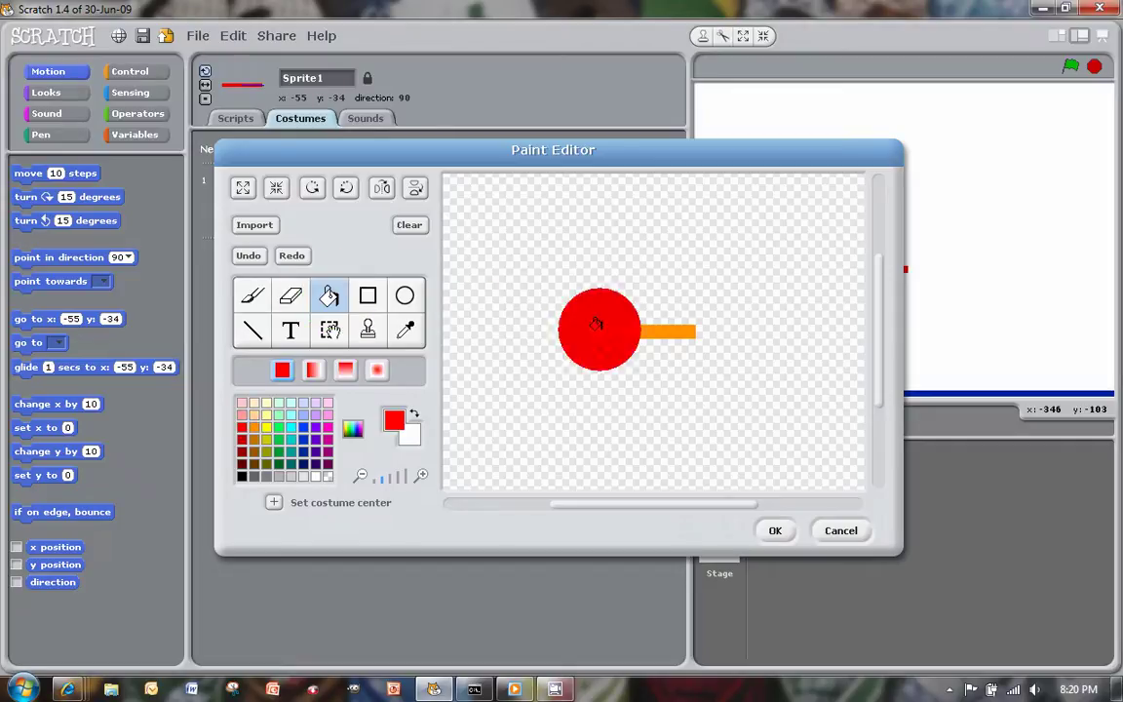
click(774, 531)
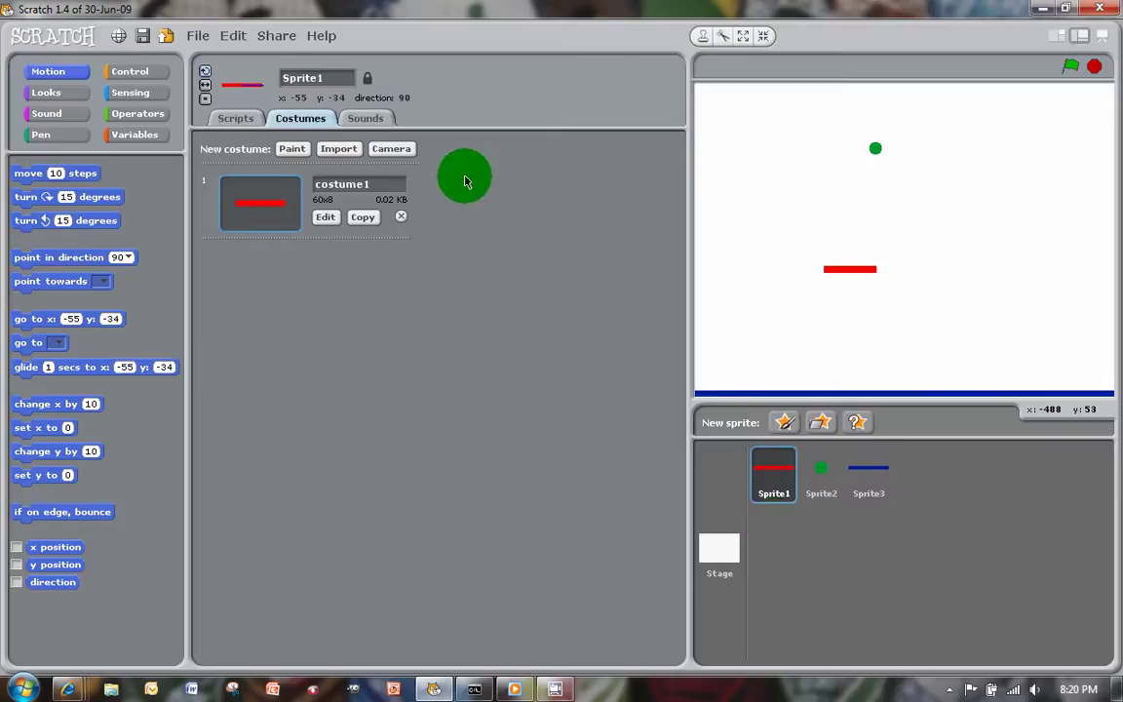
Rename the red bar sprite to paddle and the green circle sprite to ball.
double_click(309, 82)
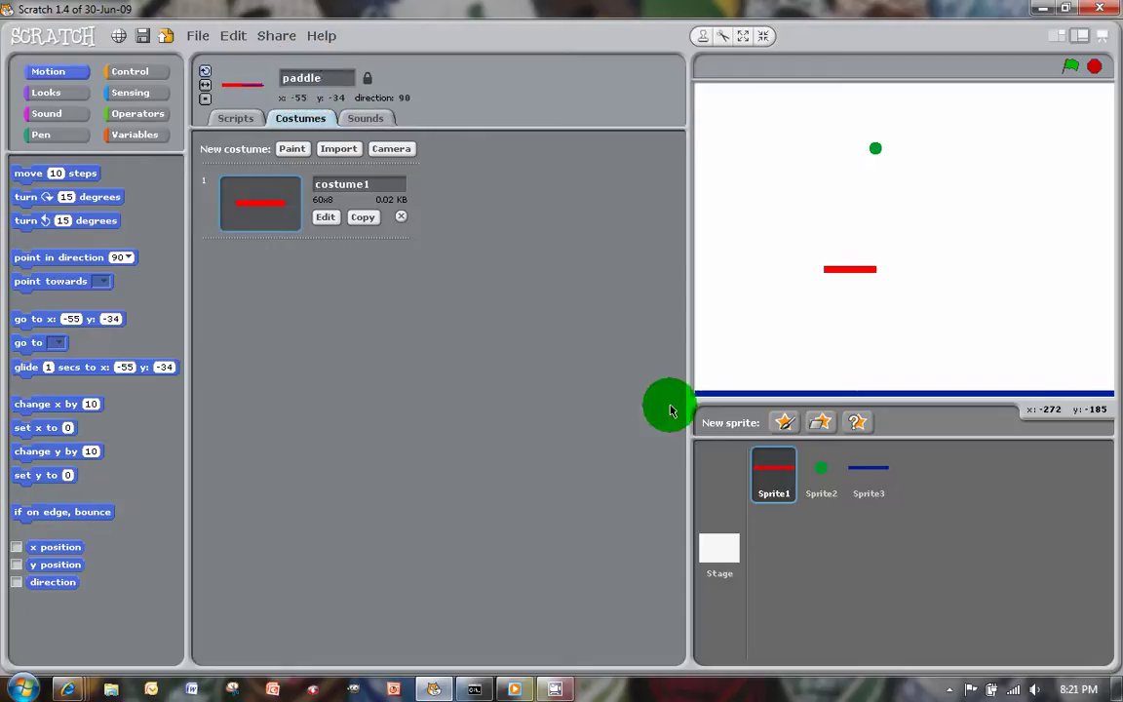
click(822, 474)
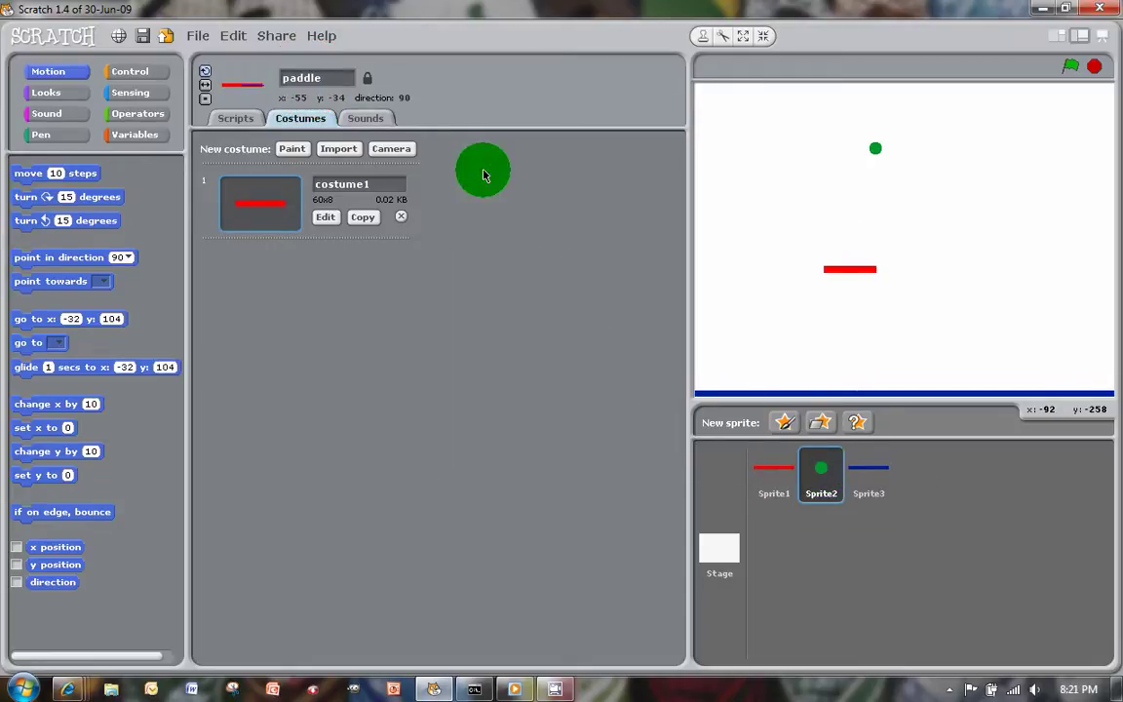
double_click(302, 82)
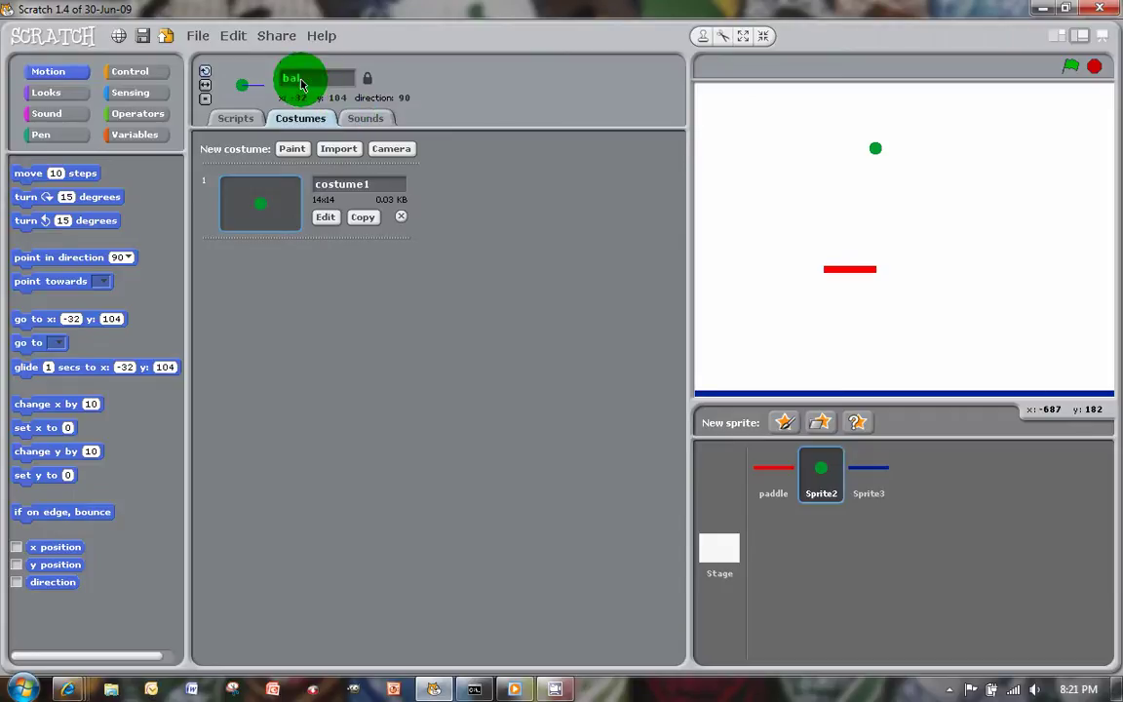
Rename the blue bar sprite to you_lose and show its scripts area.
click(863, 476)
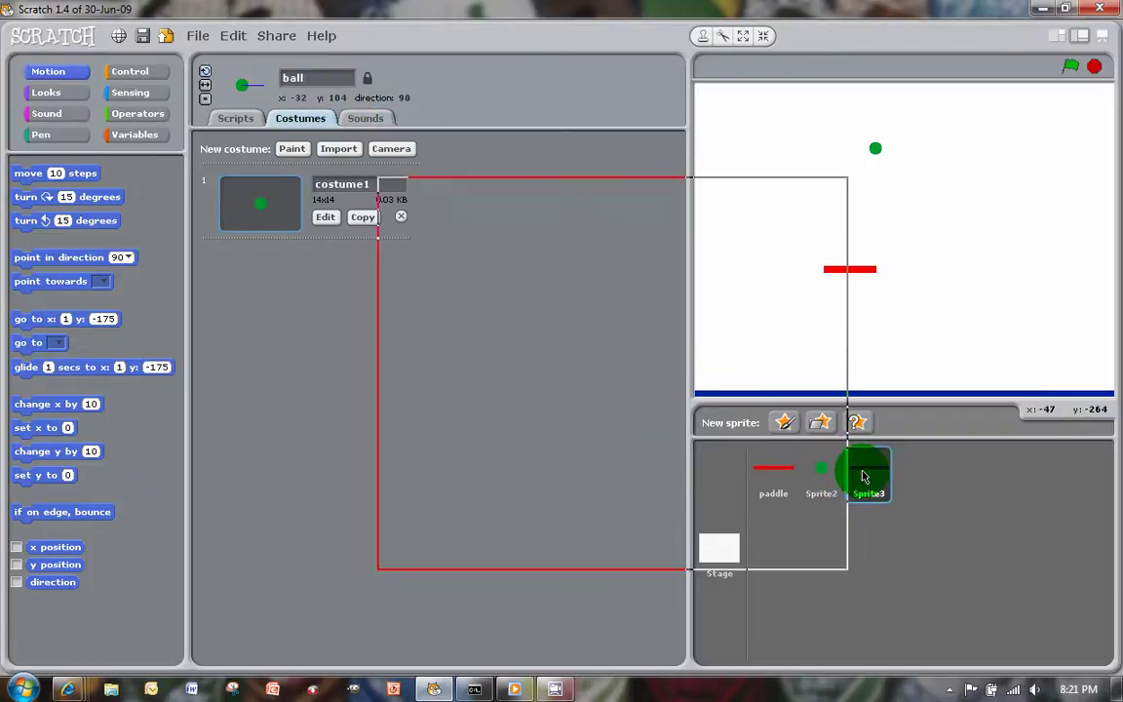
double_click(307, 82)
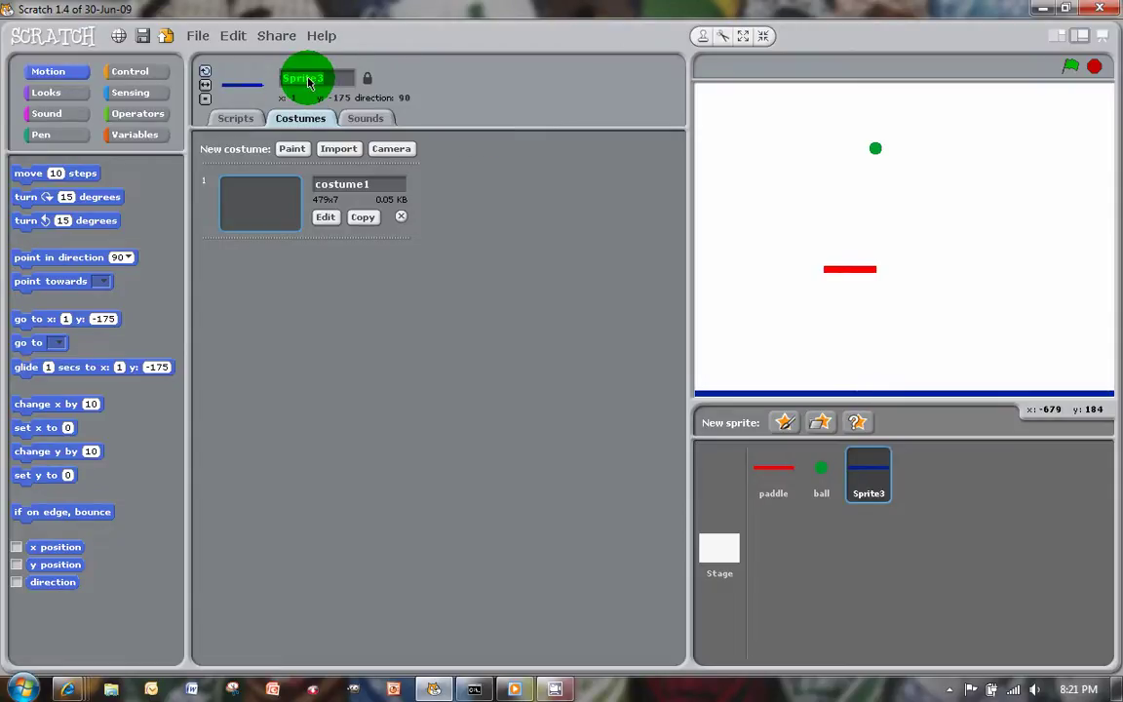
text(you_)
text( lose)
key(Return)
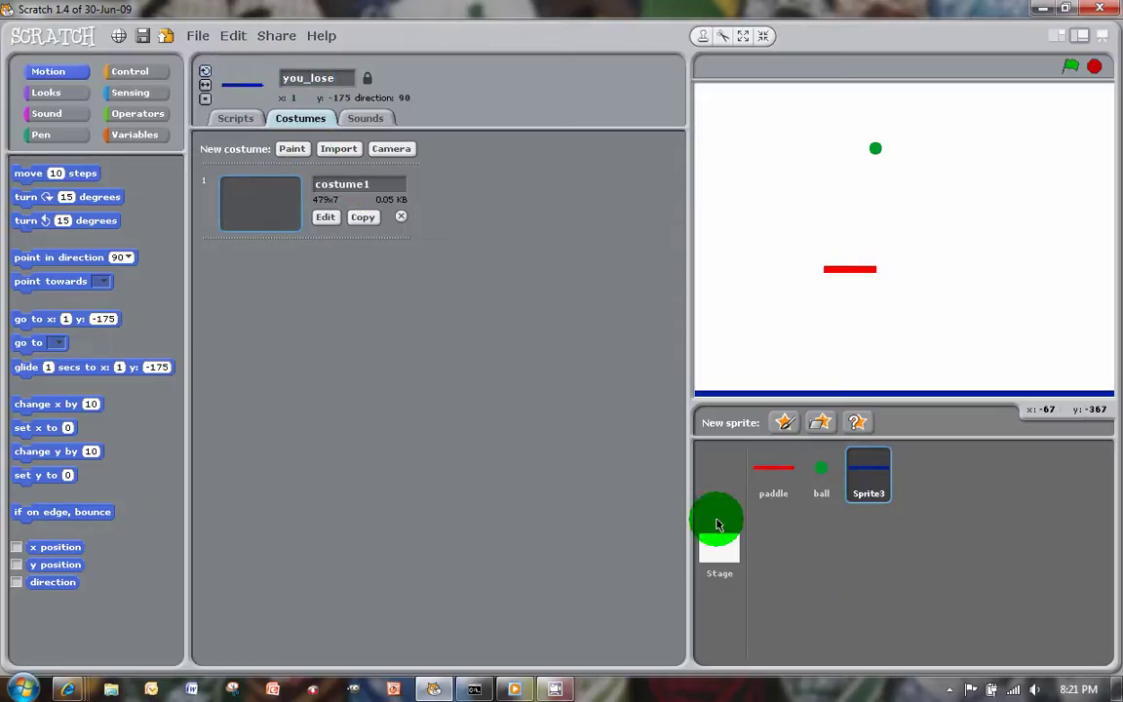
click(477, 405)
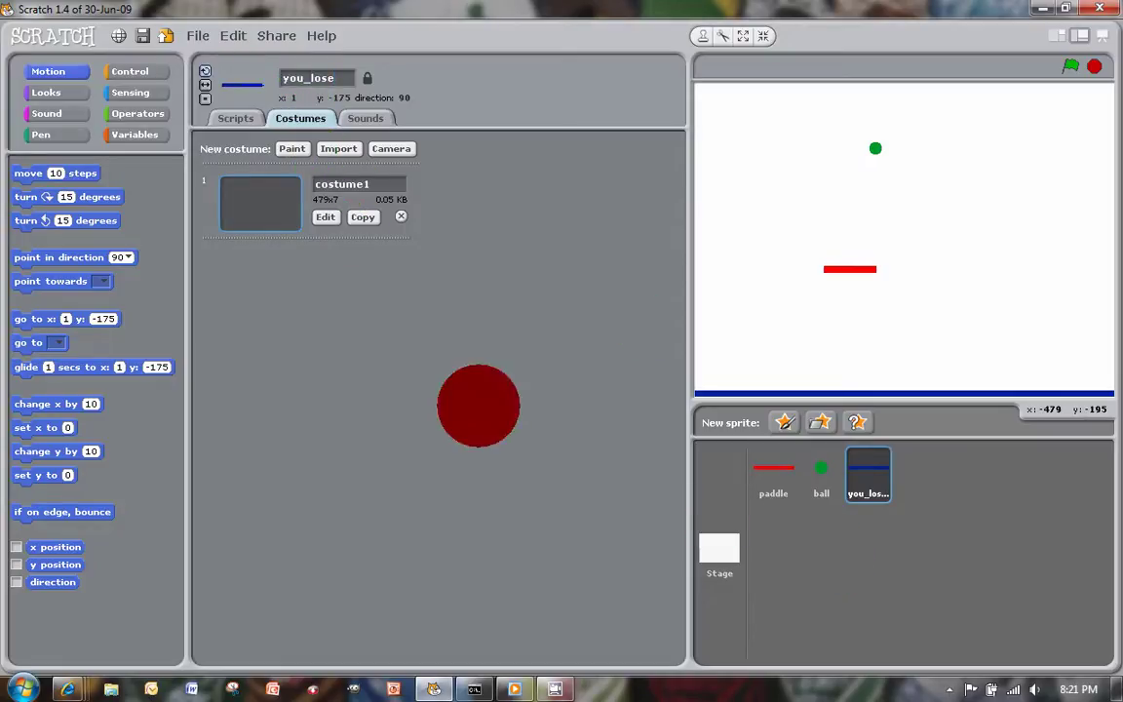
click(241, 125)
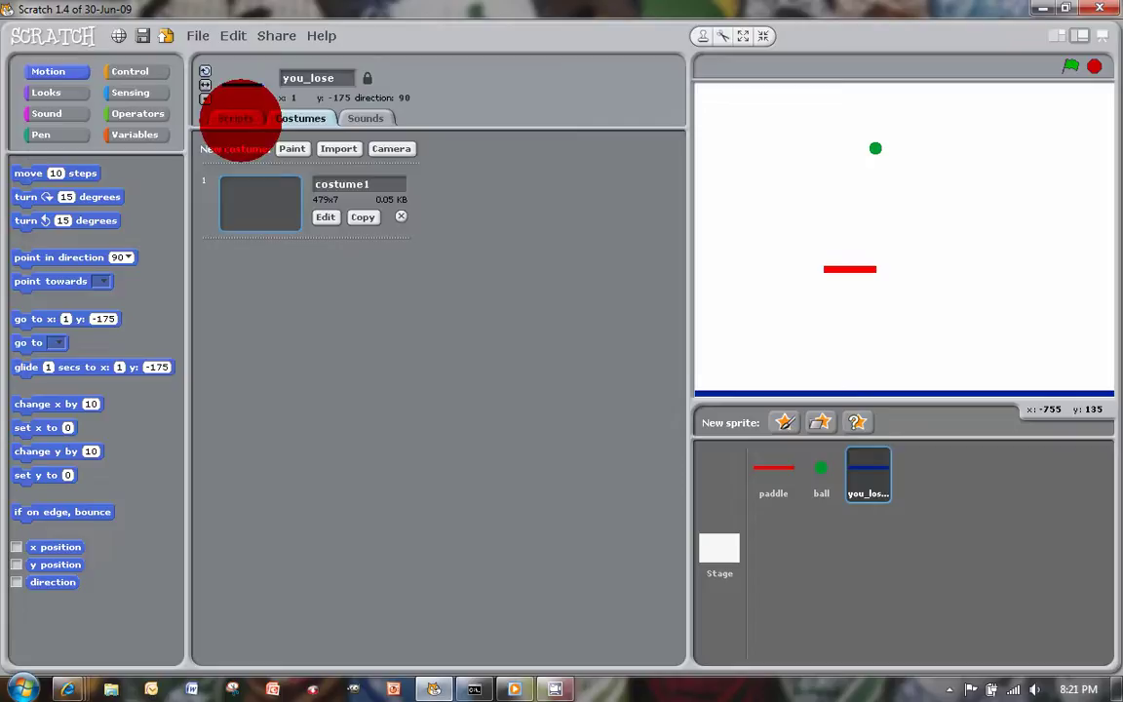